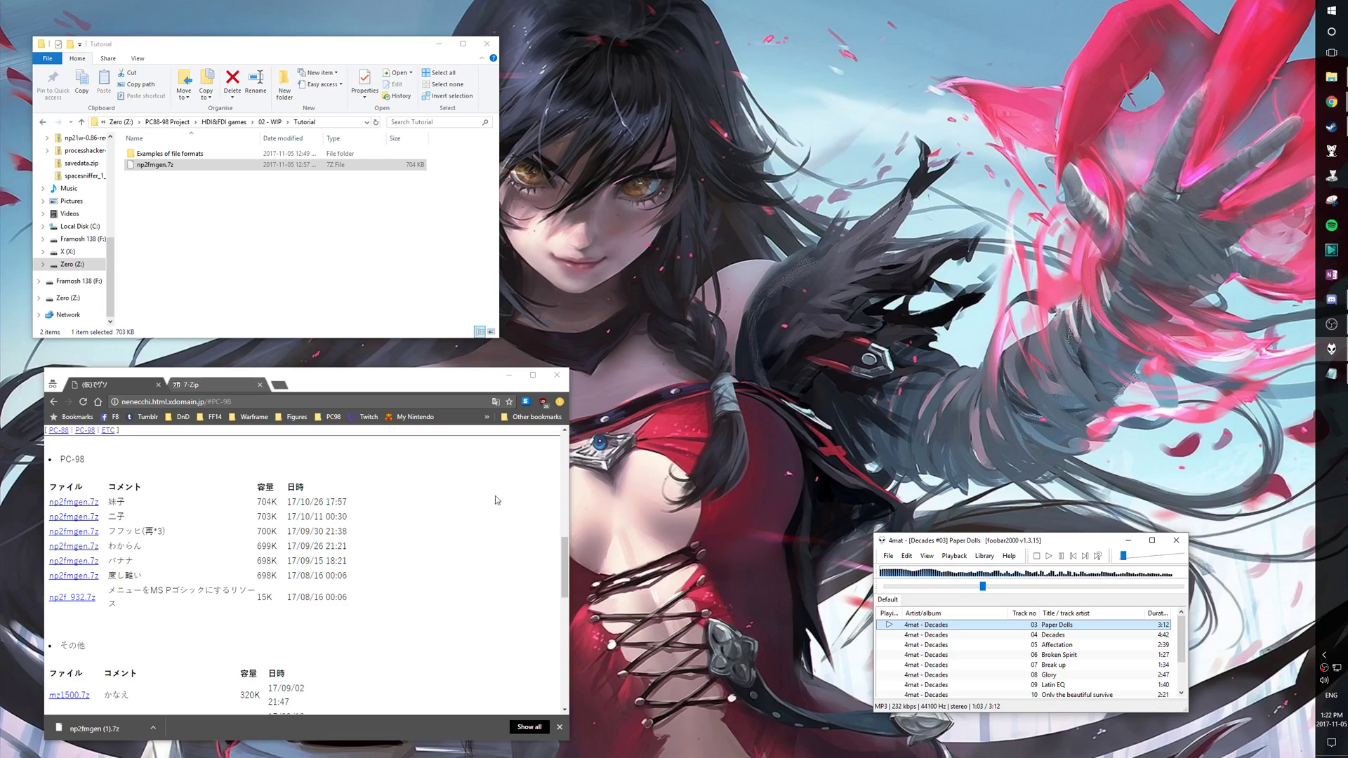
Step: Download the newest np2fmgen.7z listed in the site's PC-98 section
click(316, 402)
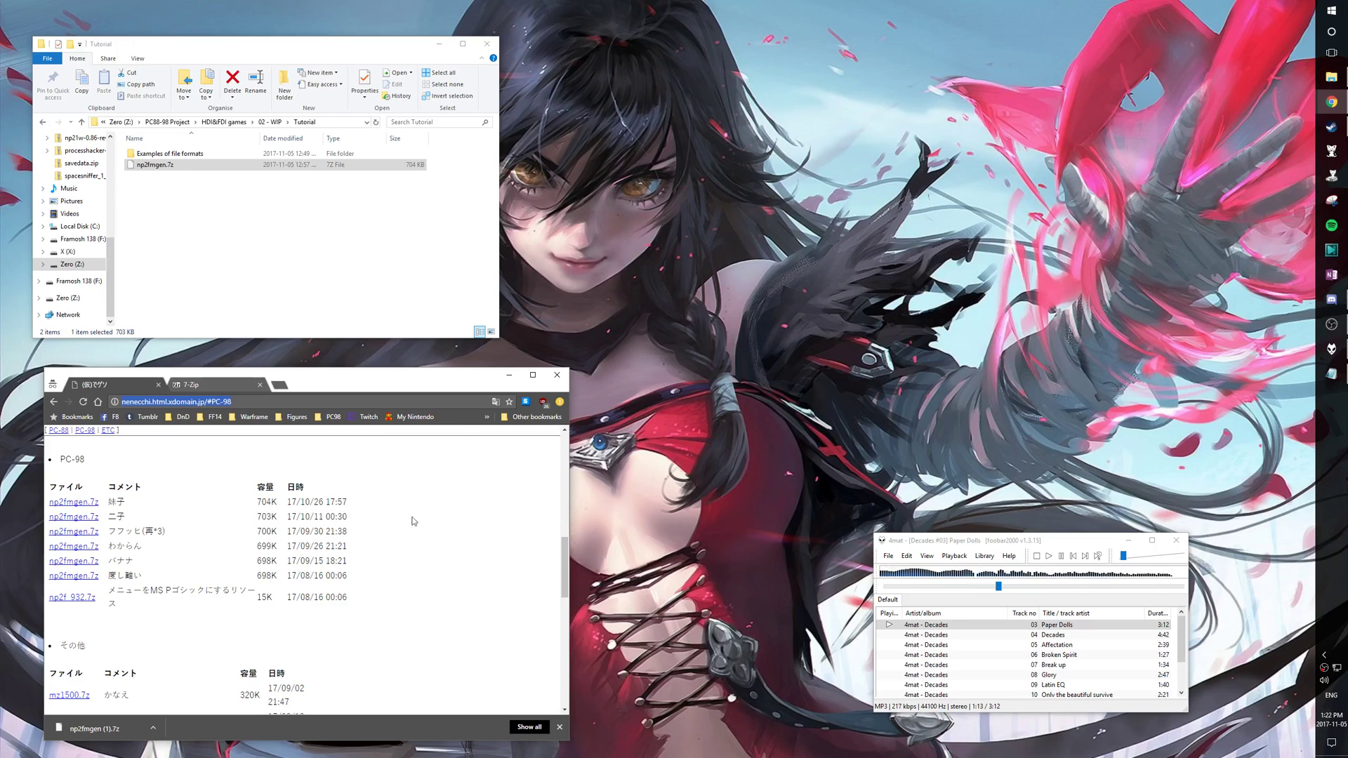
drag(563, 568, 580, 443)
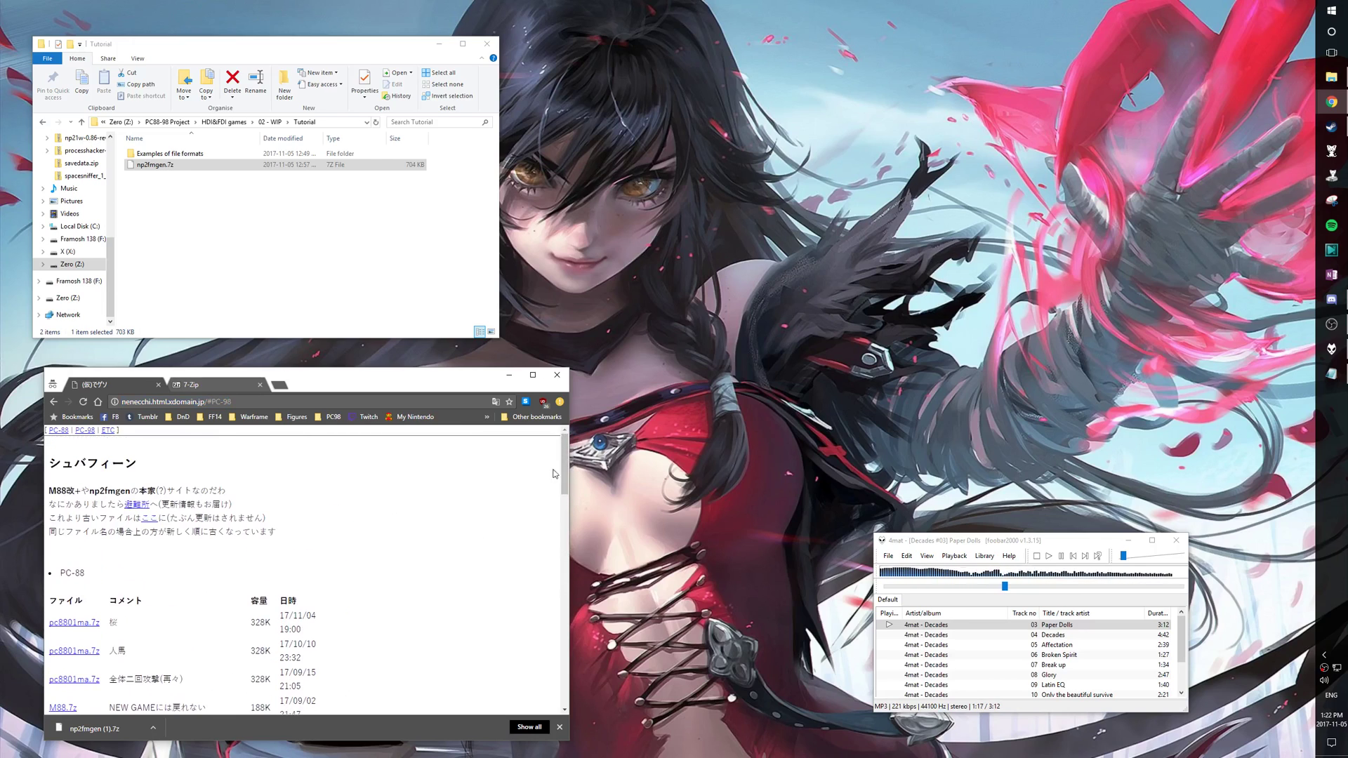
click(85, 431)
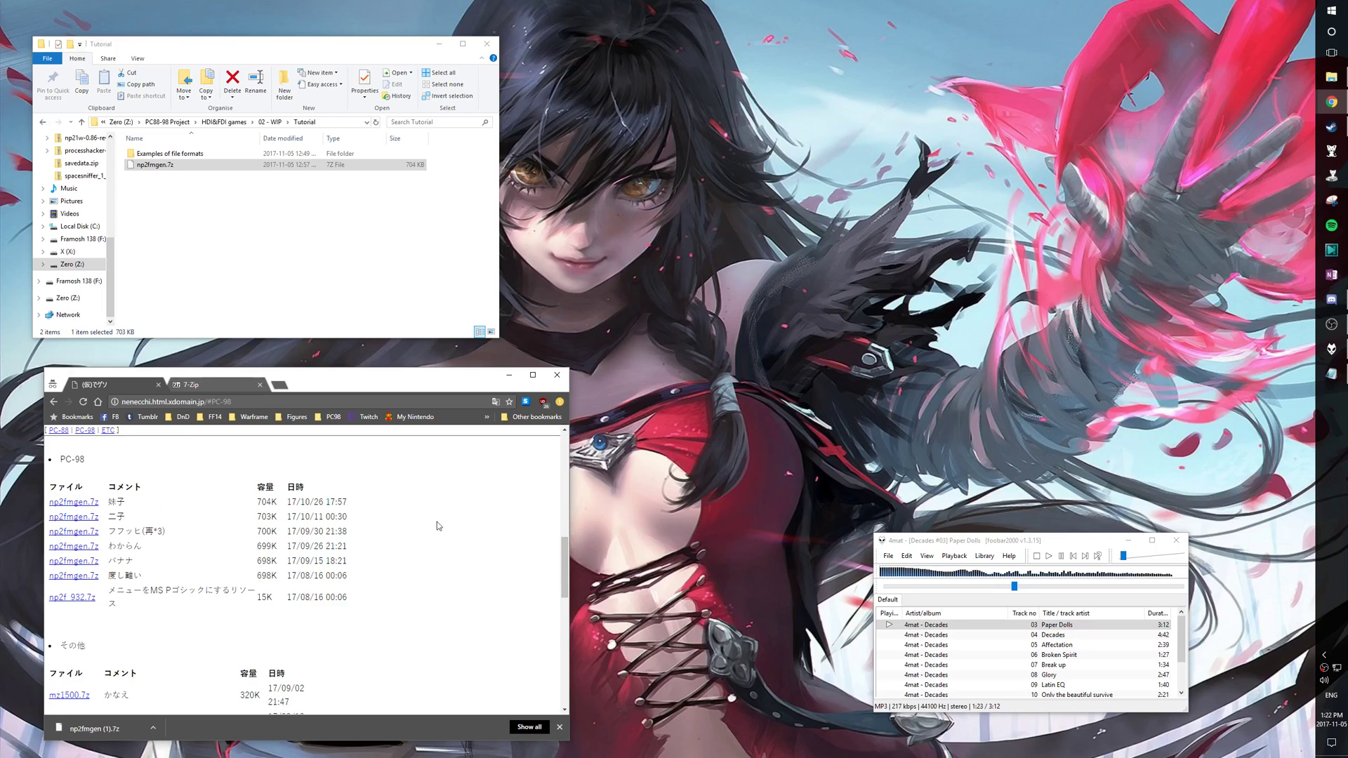
click(99, 506)
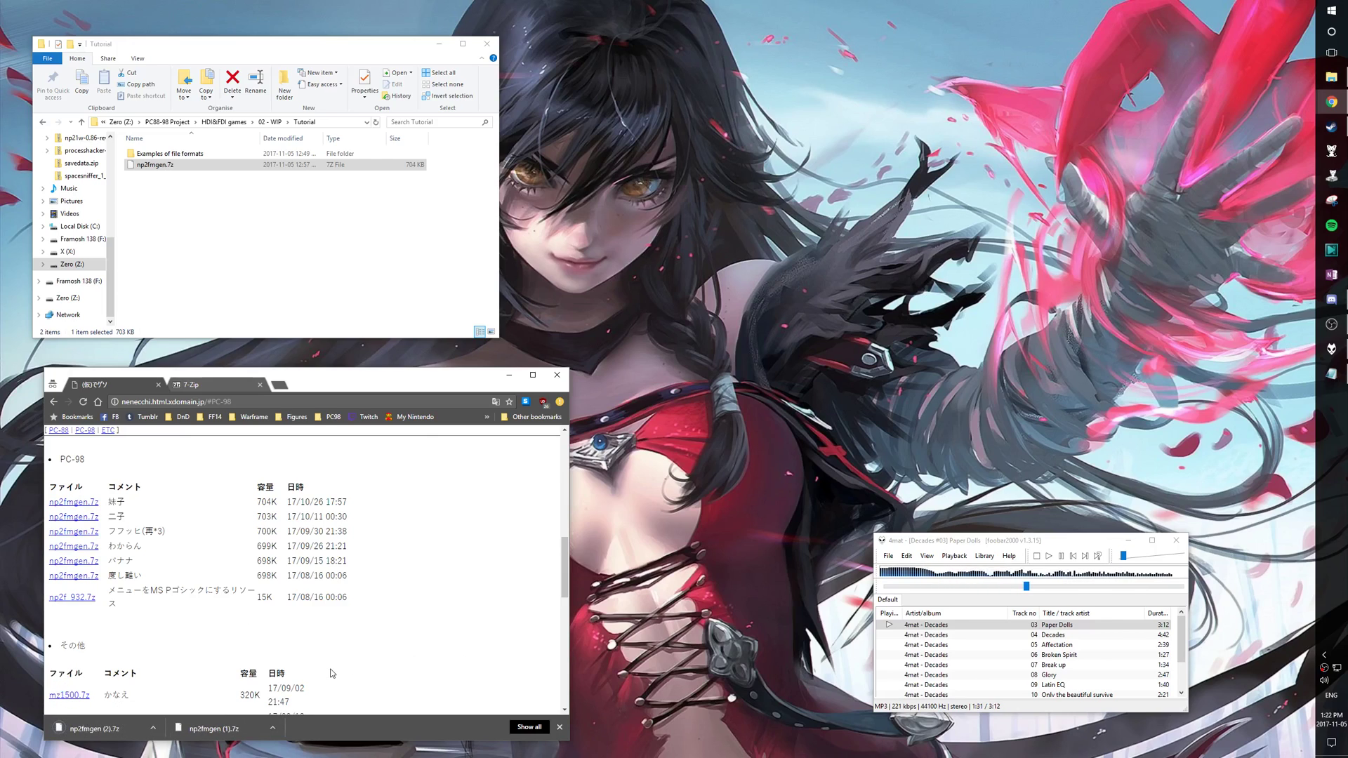
click(156, 165)
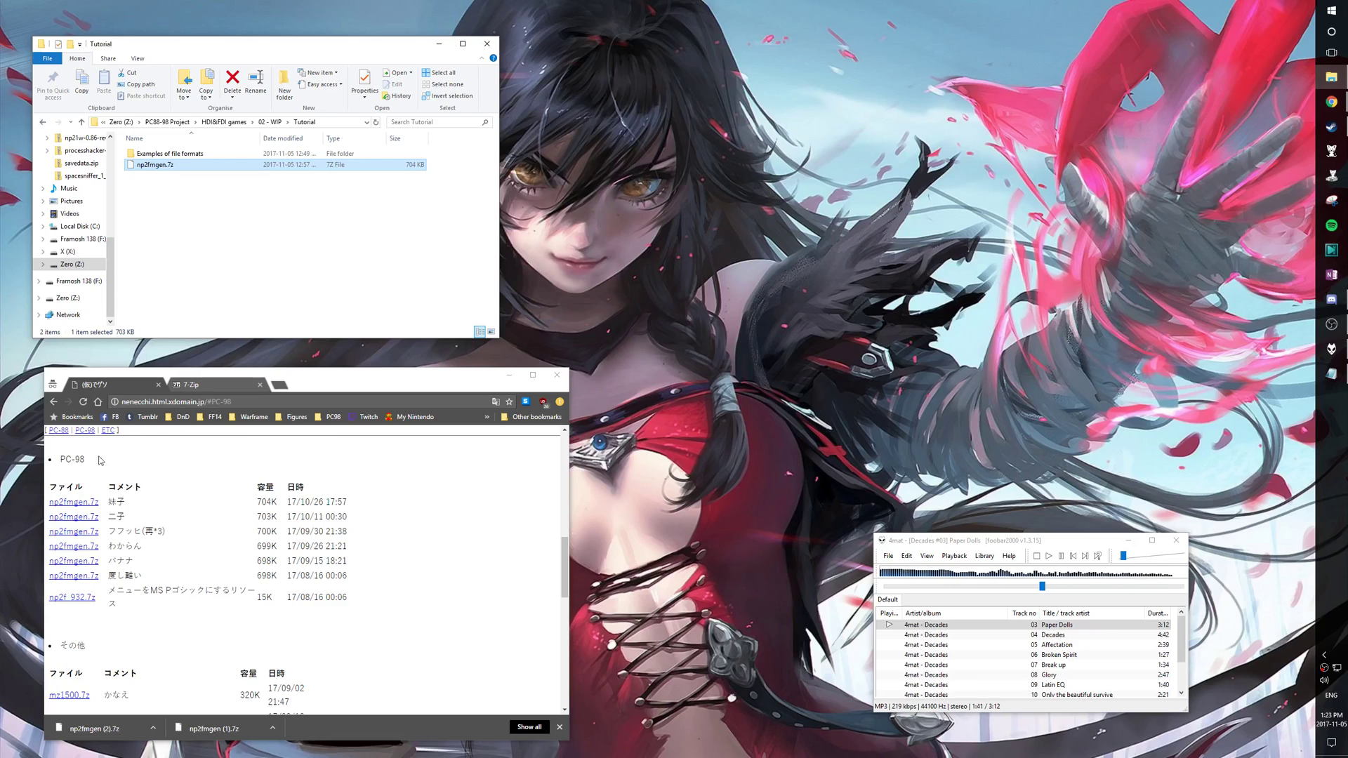
Step: Download the 32-bit Windows installer of 7-Zip 16.04 from the 7-Zip website
click(244, 390)
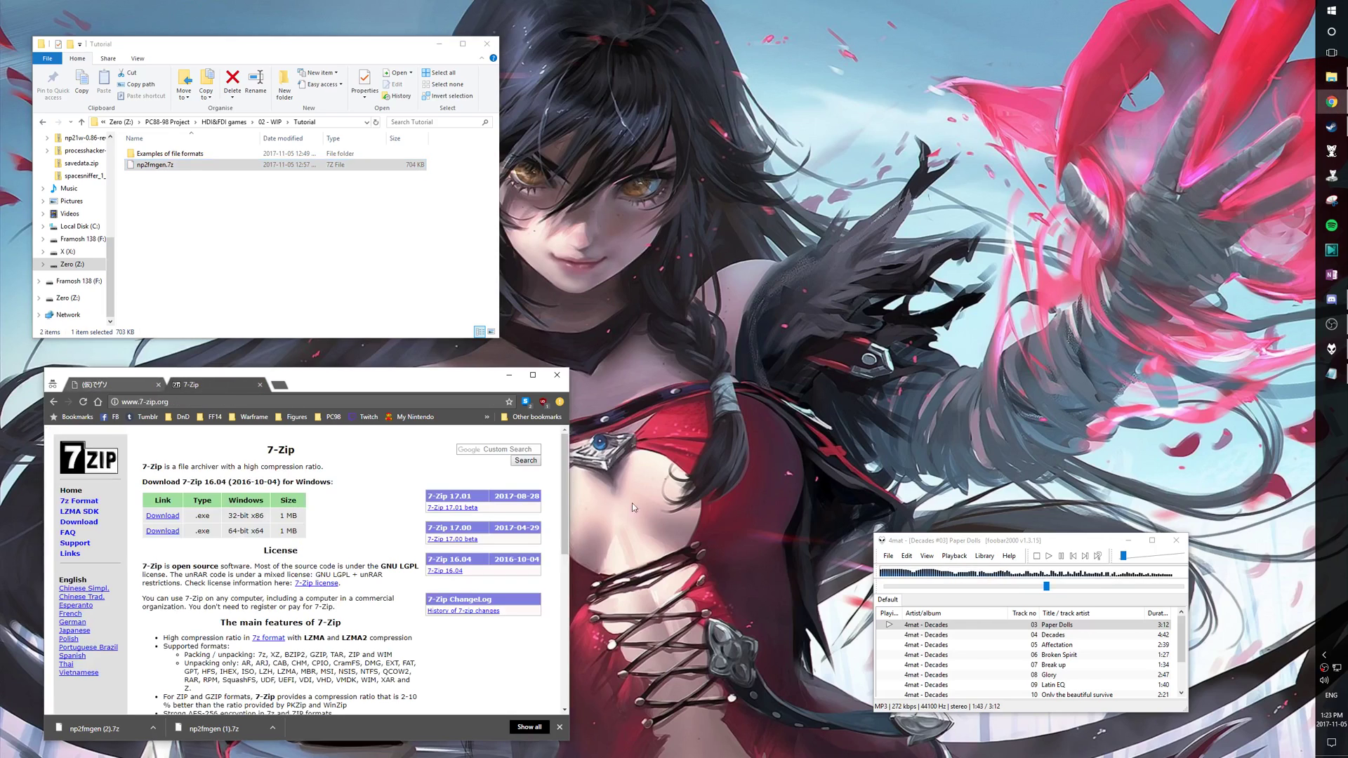
click(171, 518)
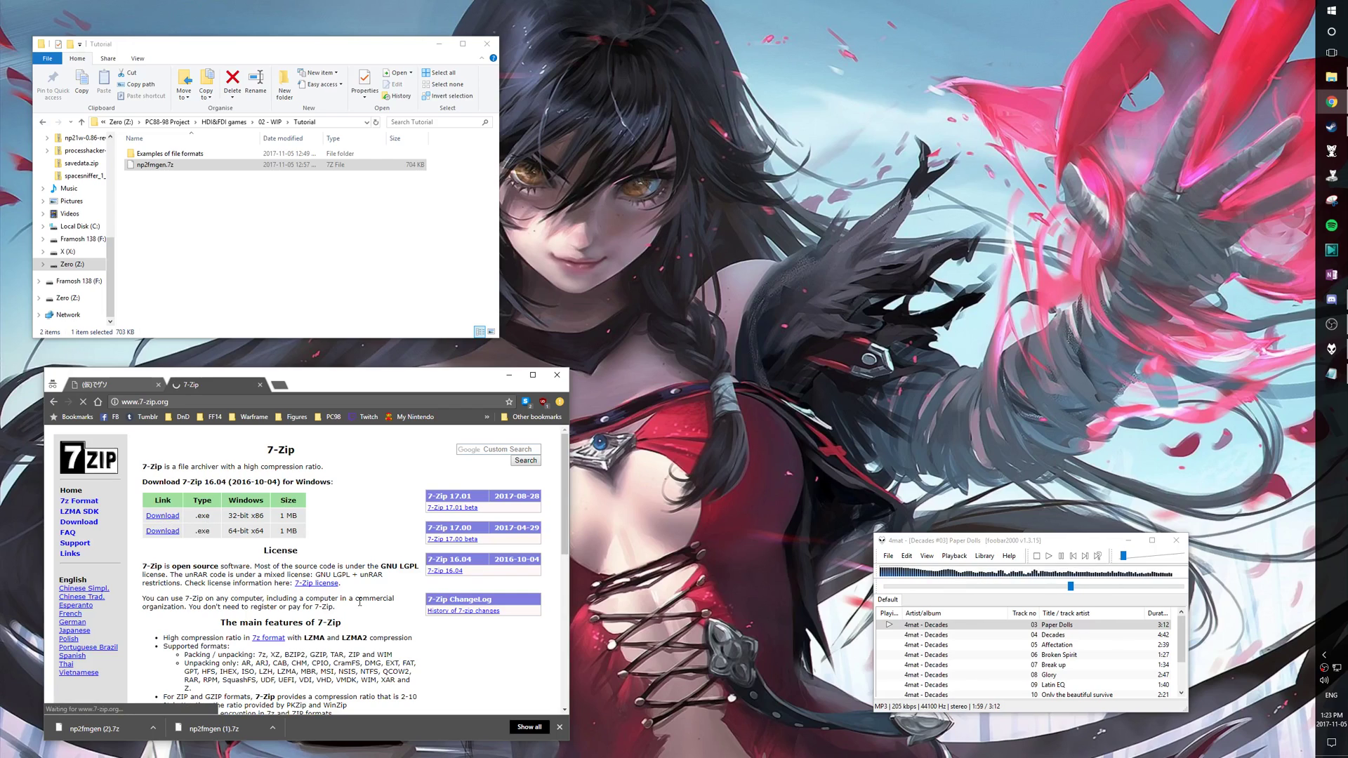
Step: Extract np2fmgen.7z in the Tutorial folder into its own np2fmgen subfolder with 7-Zip
click(346, 239)
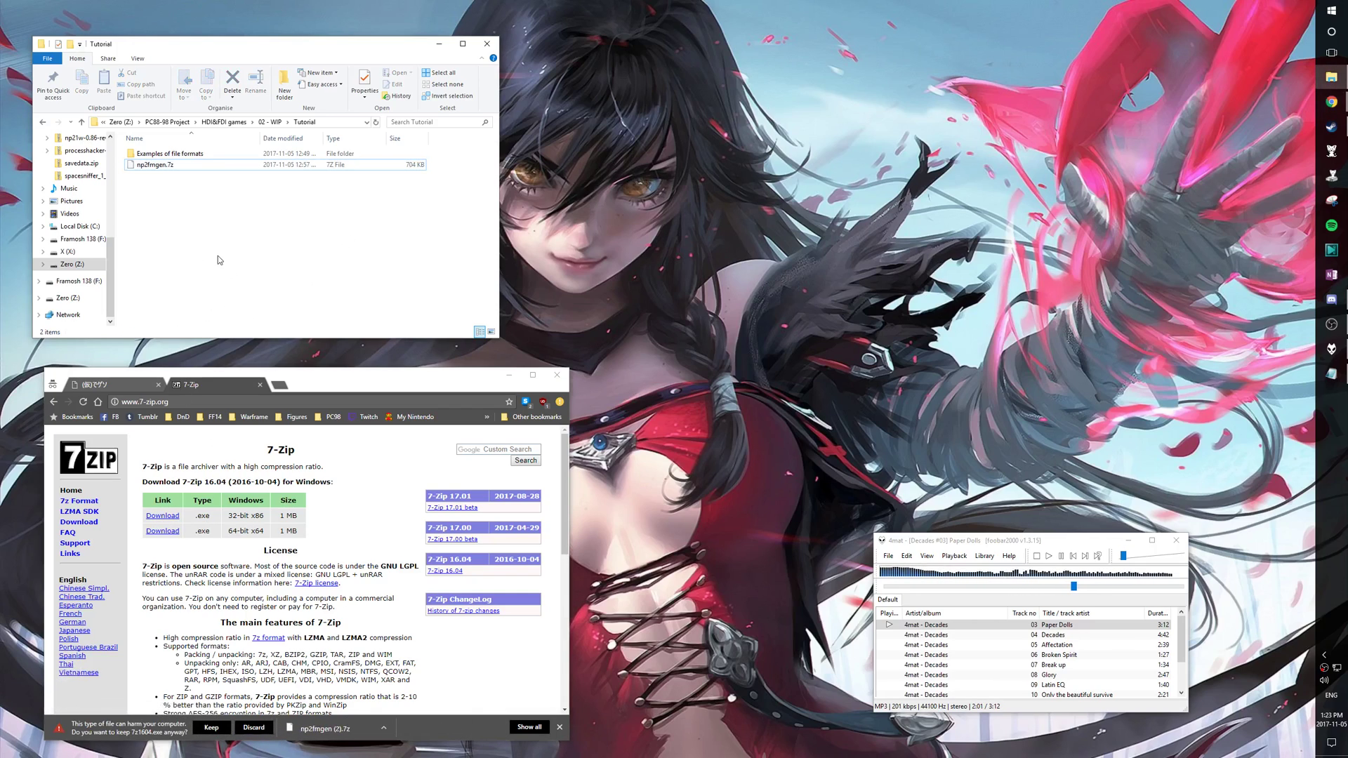
right_click(173, 166)
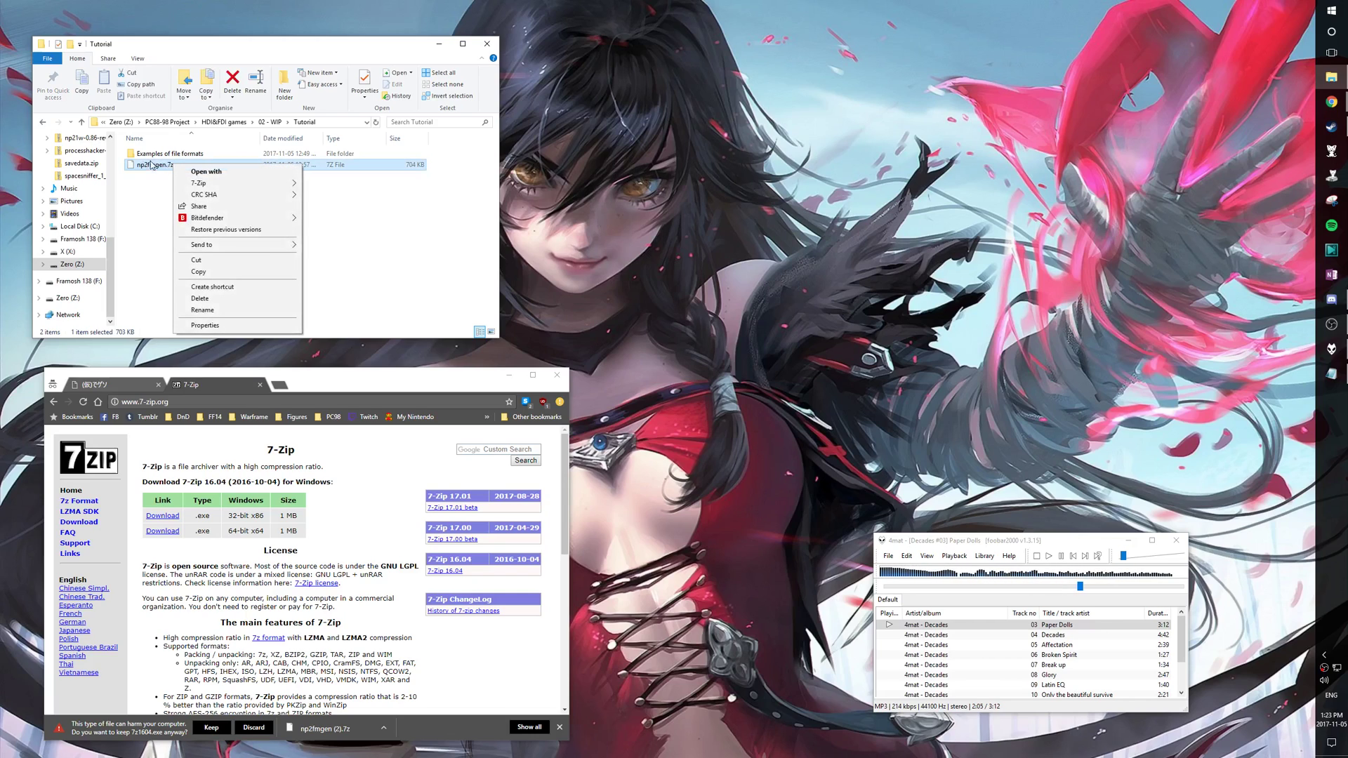
mouse_move(237, 188)
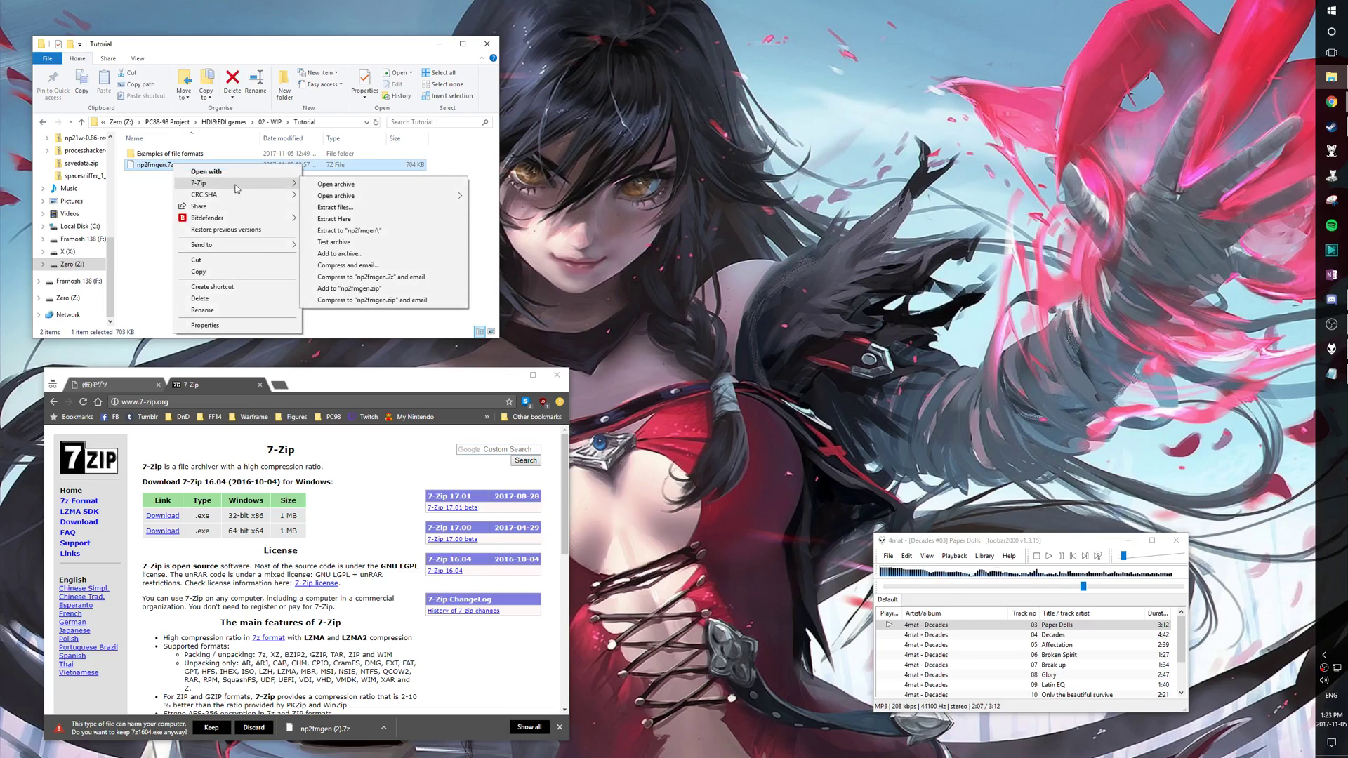
click(371, 231)
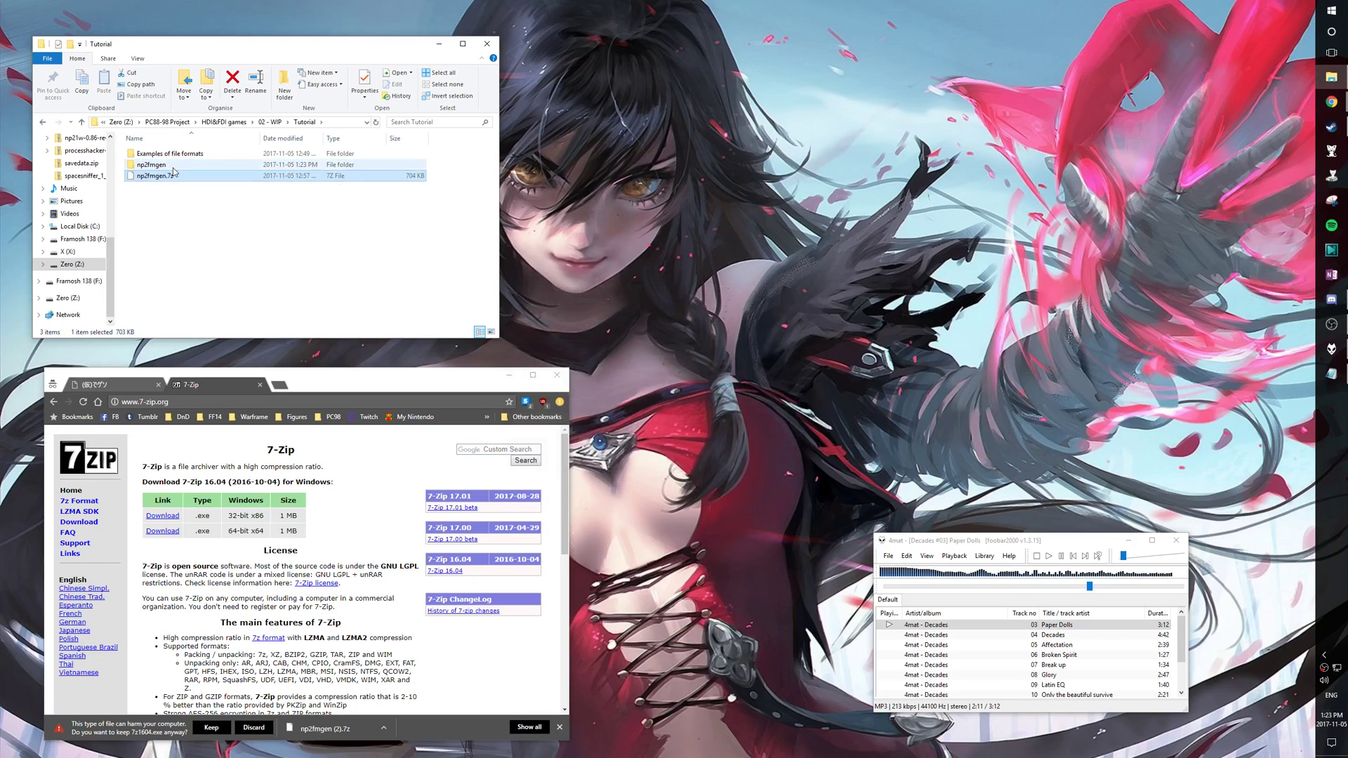
Step: Launch np21nt.exe from the extracted np2fmgen folder
double_click(173, 167)
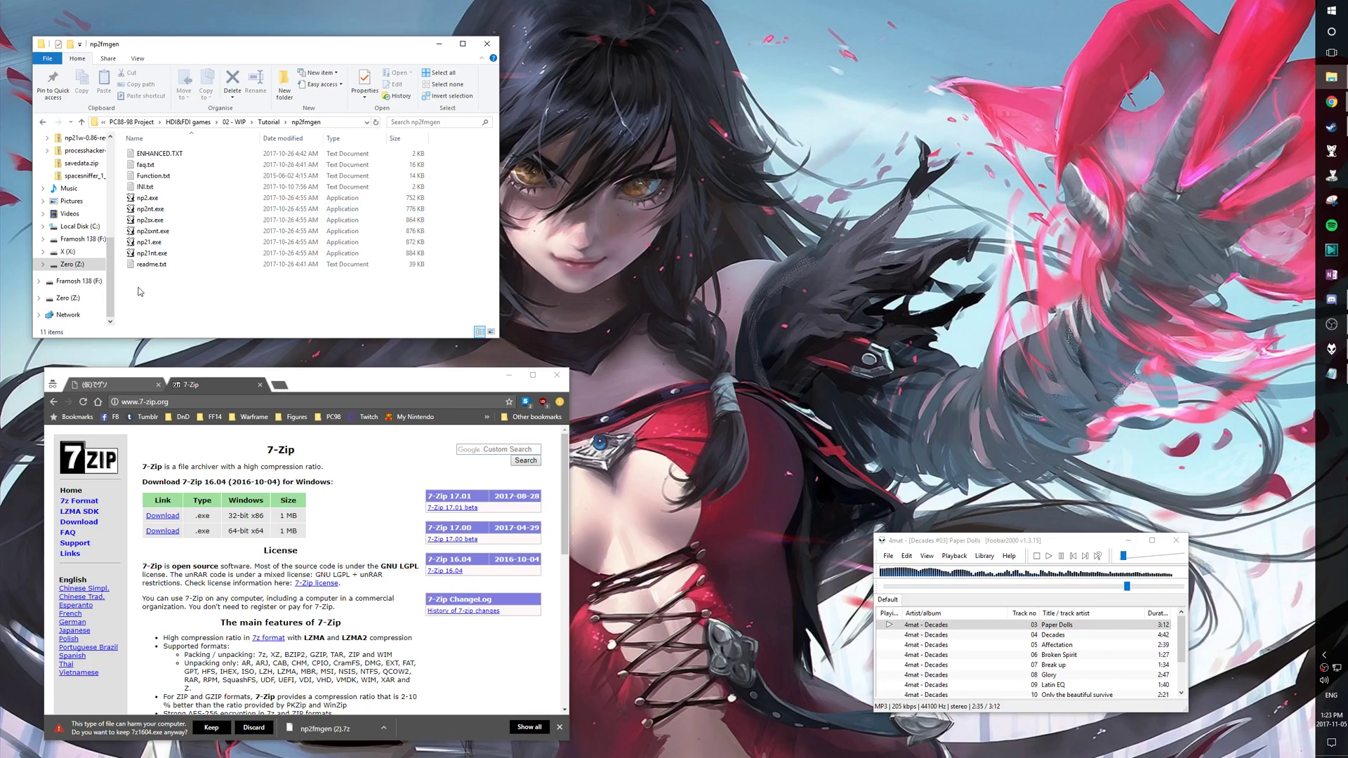
double_click(177, 253)
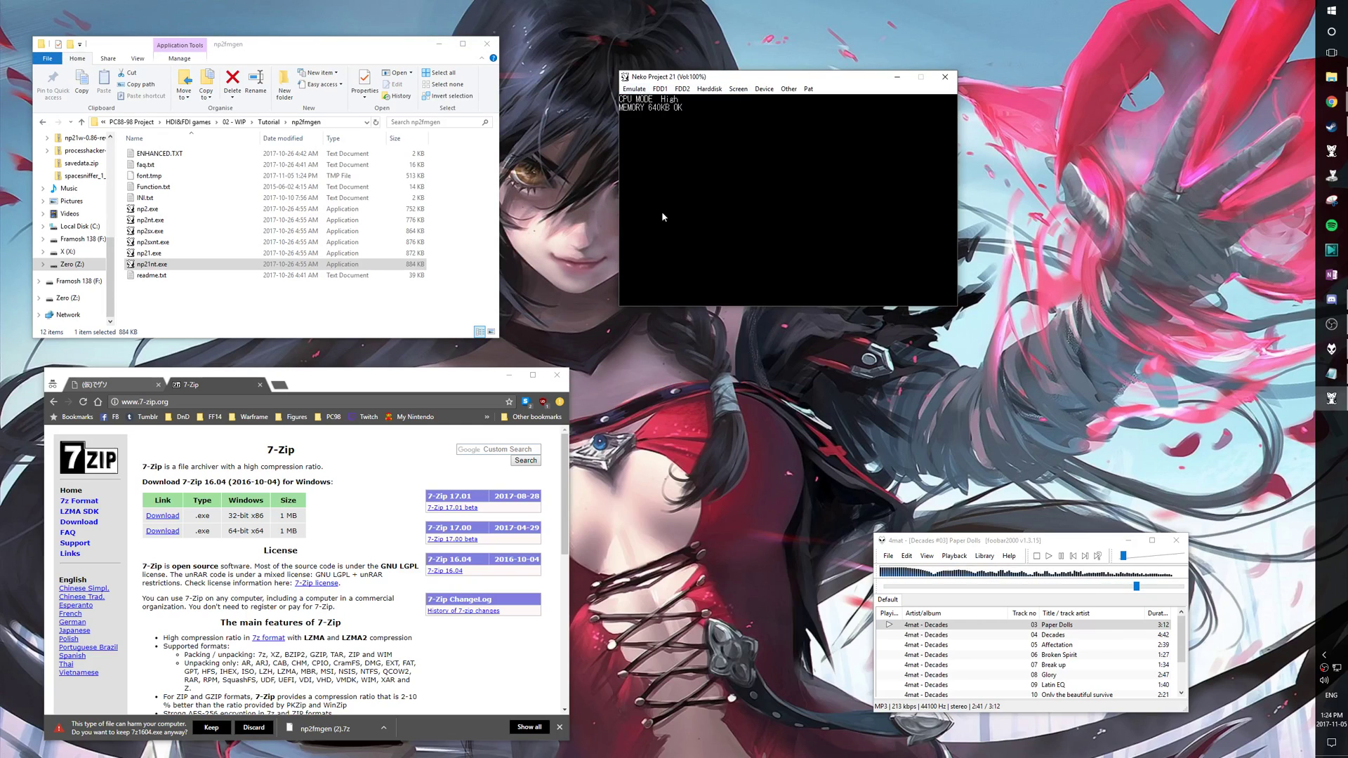
Step: Set the emulator's CPU clock multiplier to 20 and reset the machine
click(634, 88)
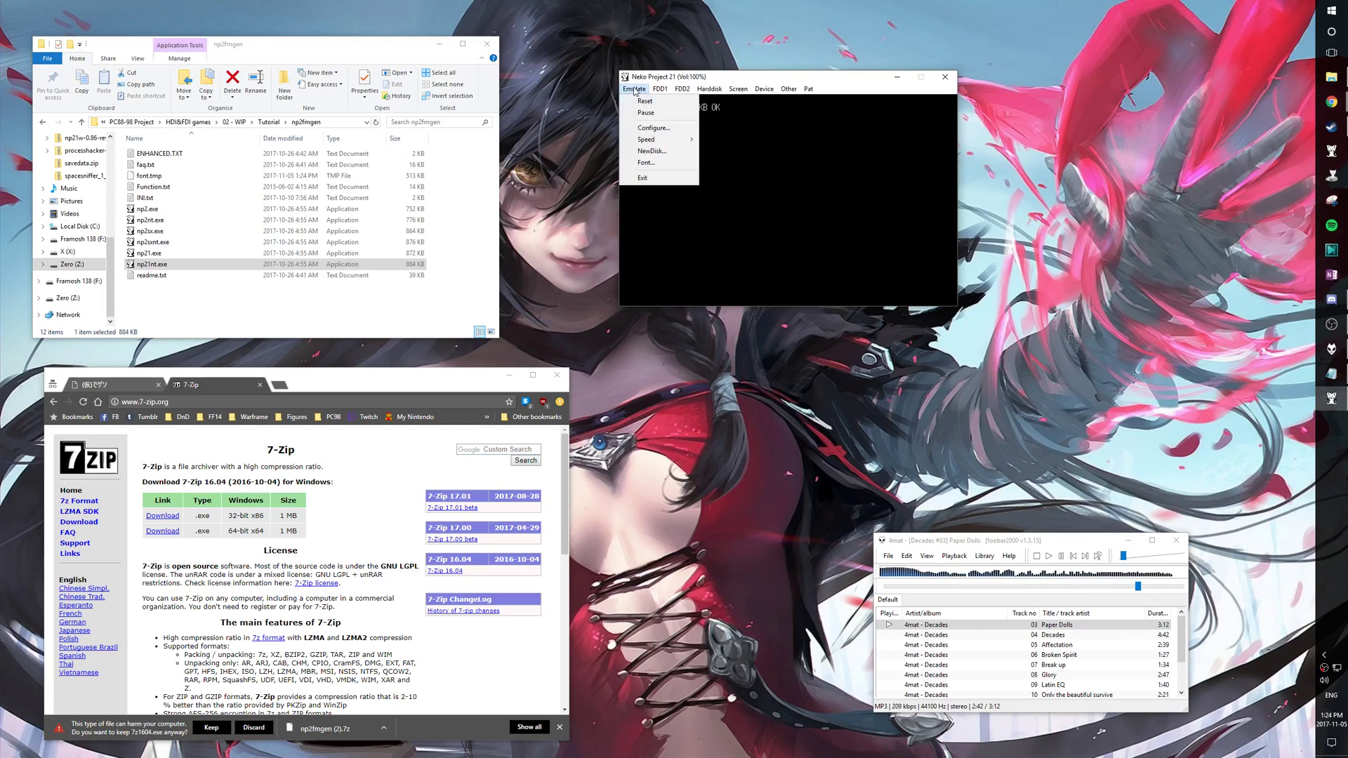
click(665, 133)
click(705, 133)
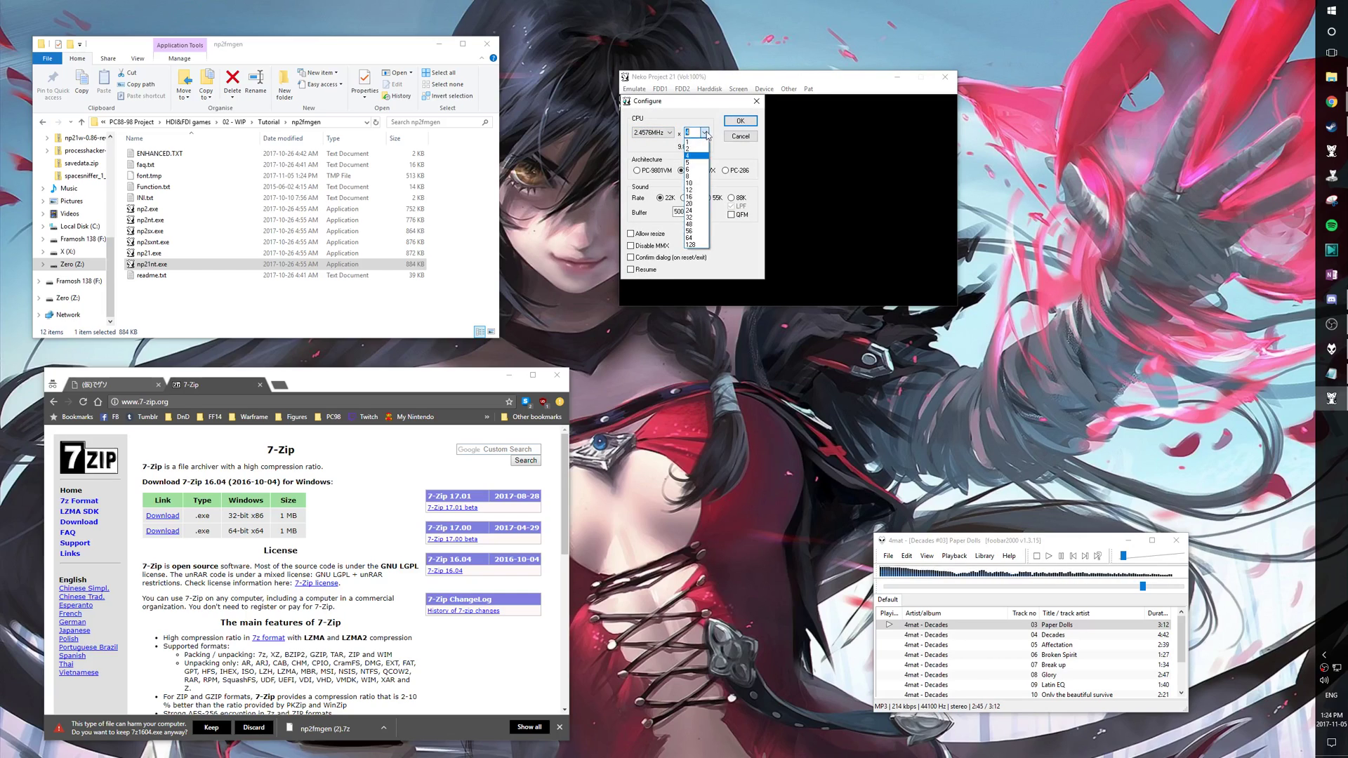
click(699, 205)
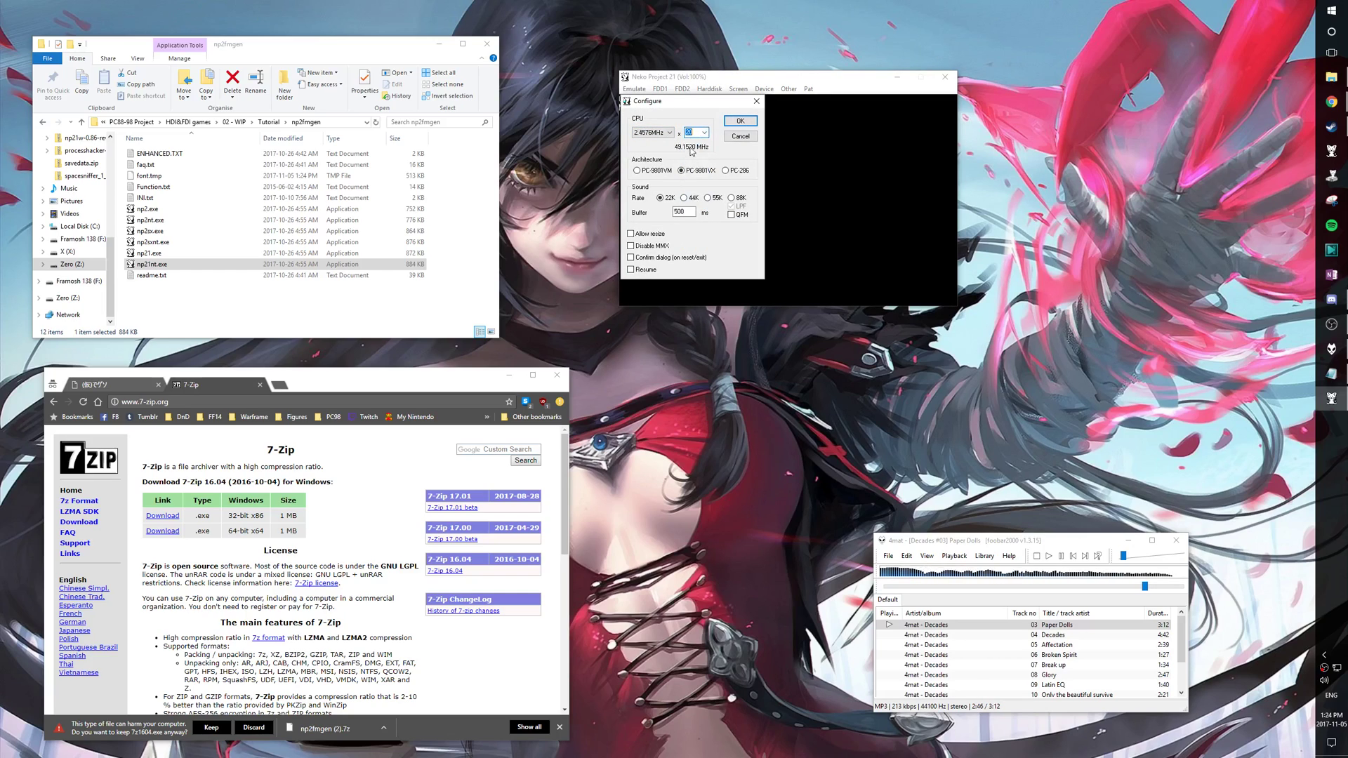
click(736, 135)
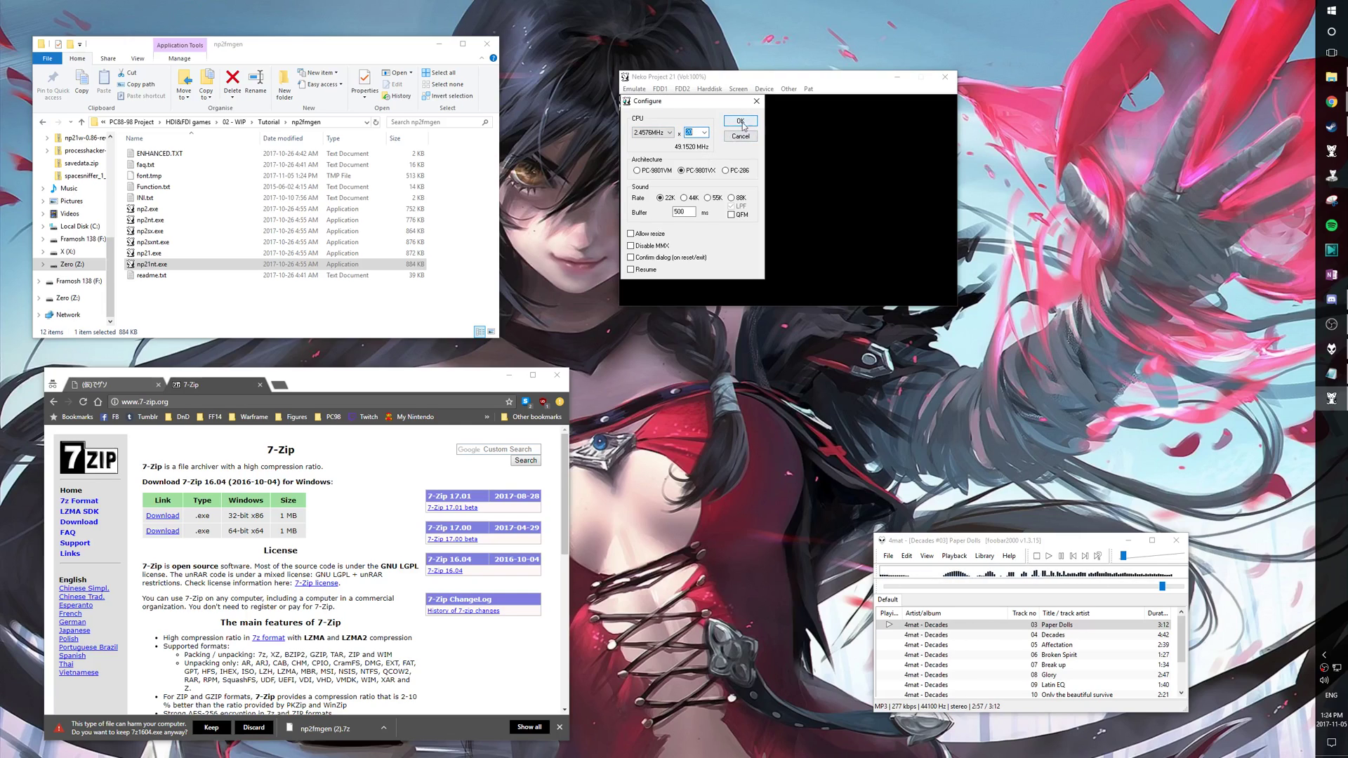
click(634, 89)
click(640, 101)
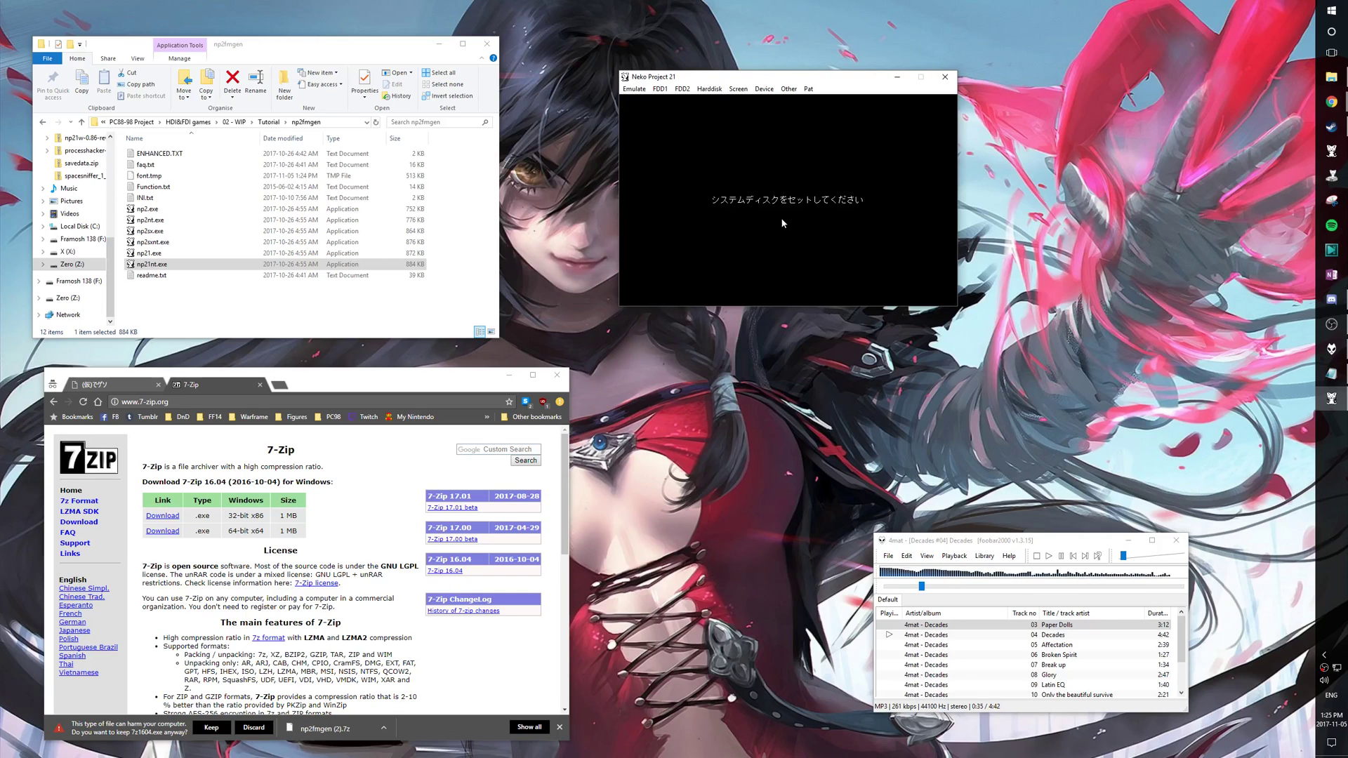
Step: Browse to the 4D Boxing [FD] folder under Tutorial, Examples of file formats, Disks
click(82, 122)
double_click(162, 153)
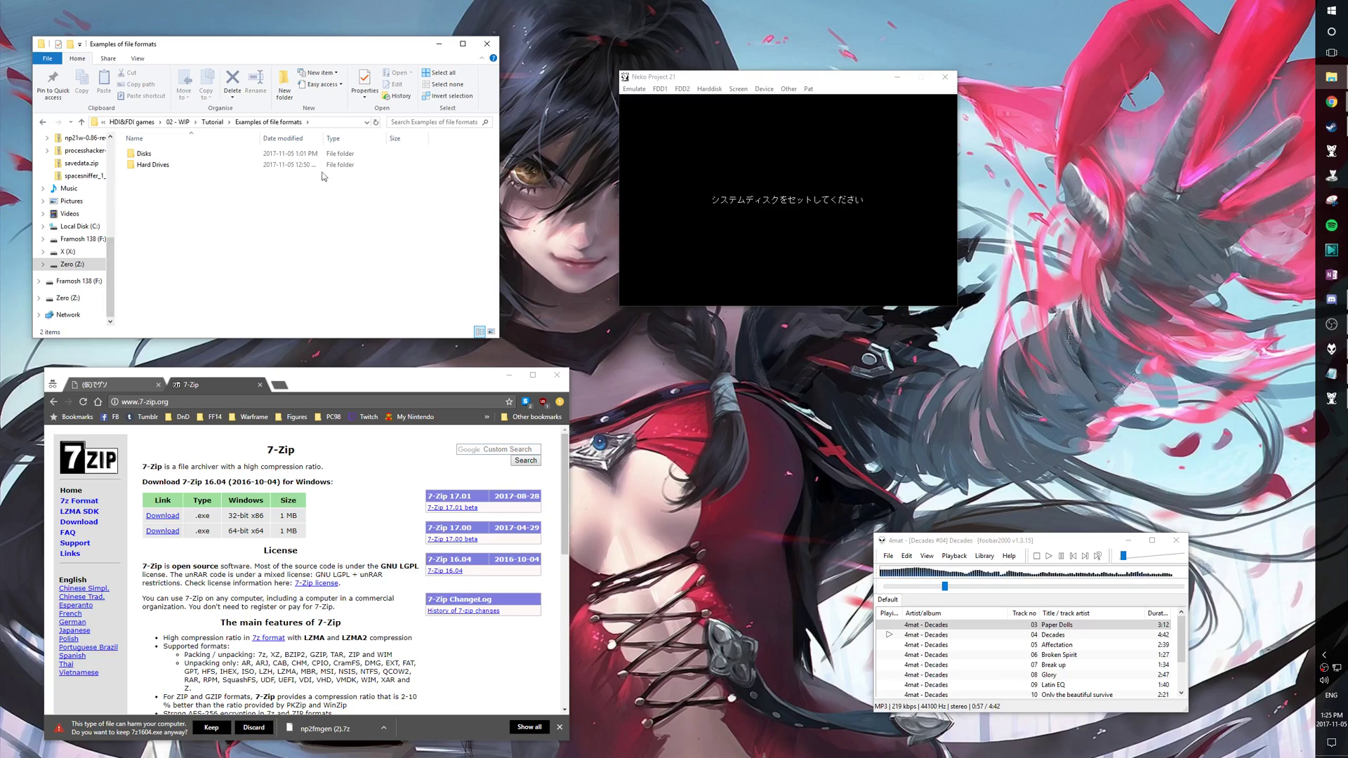
double_click(161, 153)
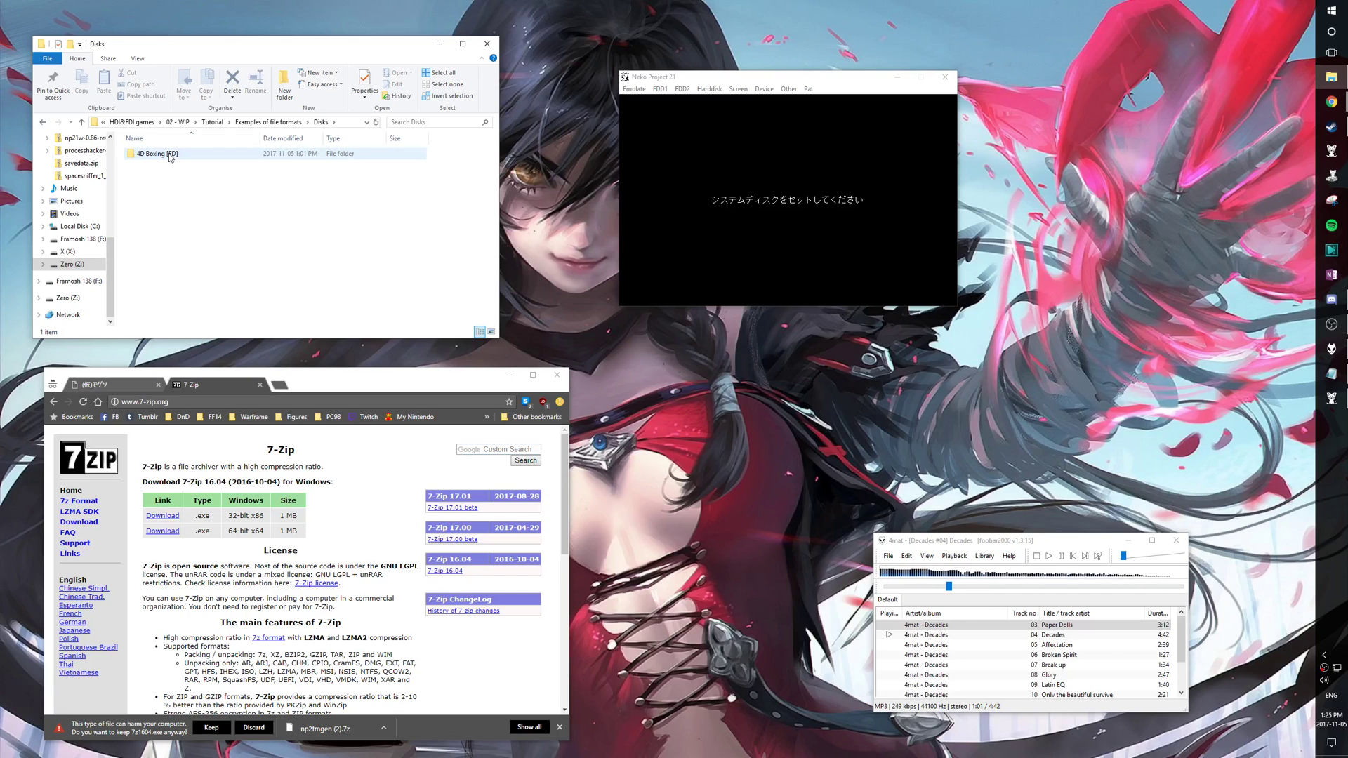
double_click(184, 156)
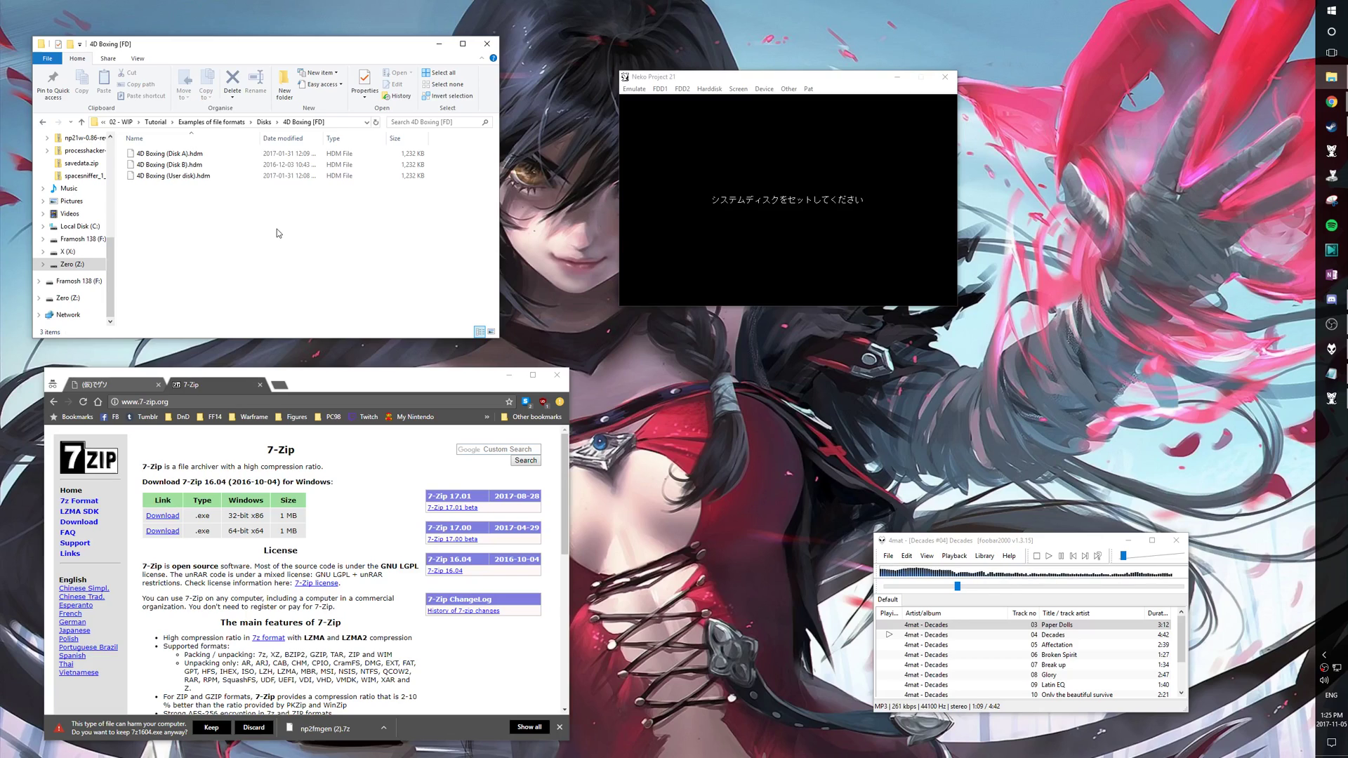
drag(678, 77, 659, 78)
click(641, 90)
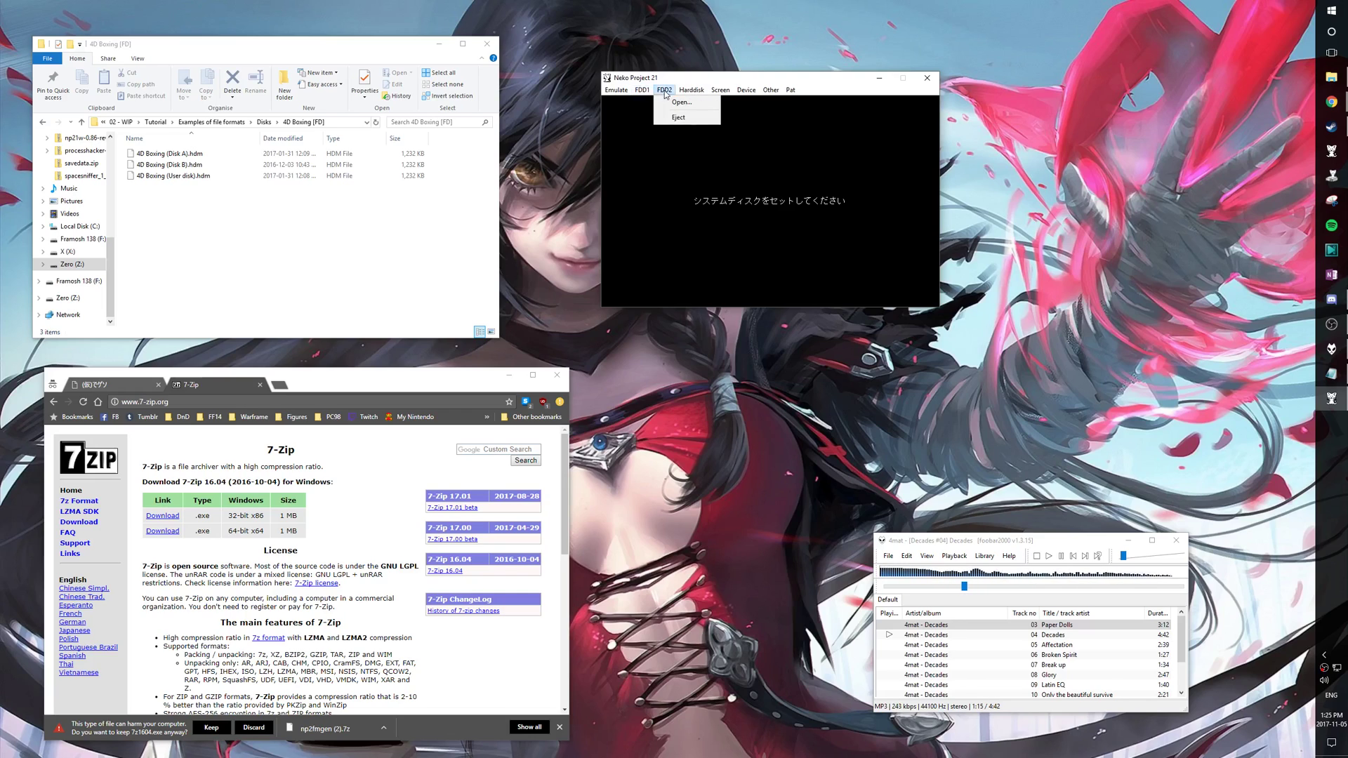
click(664, 91)
click(692, 90)
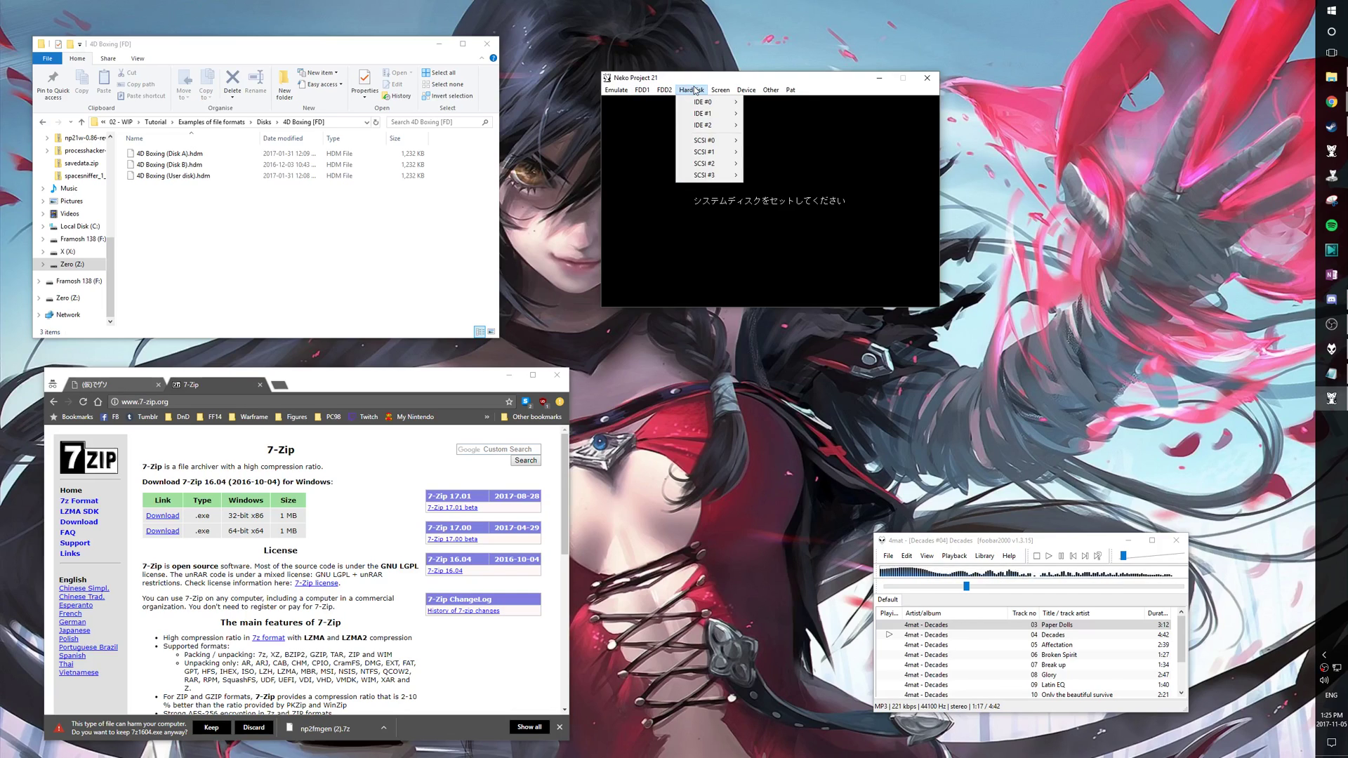
mouse_move(704, 107)
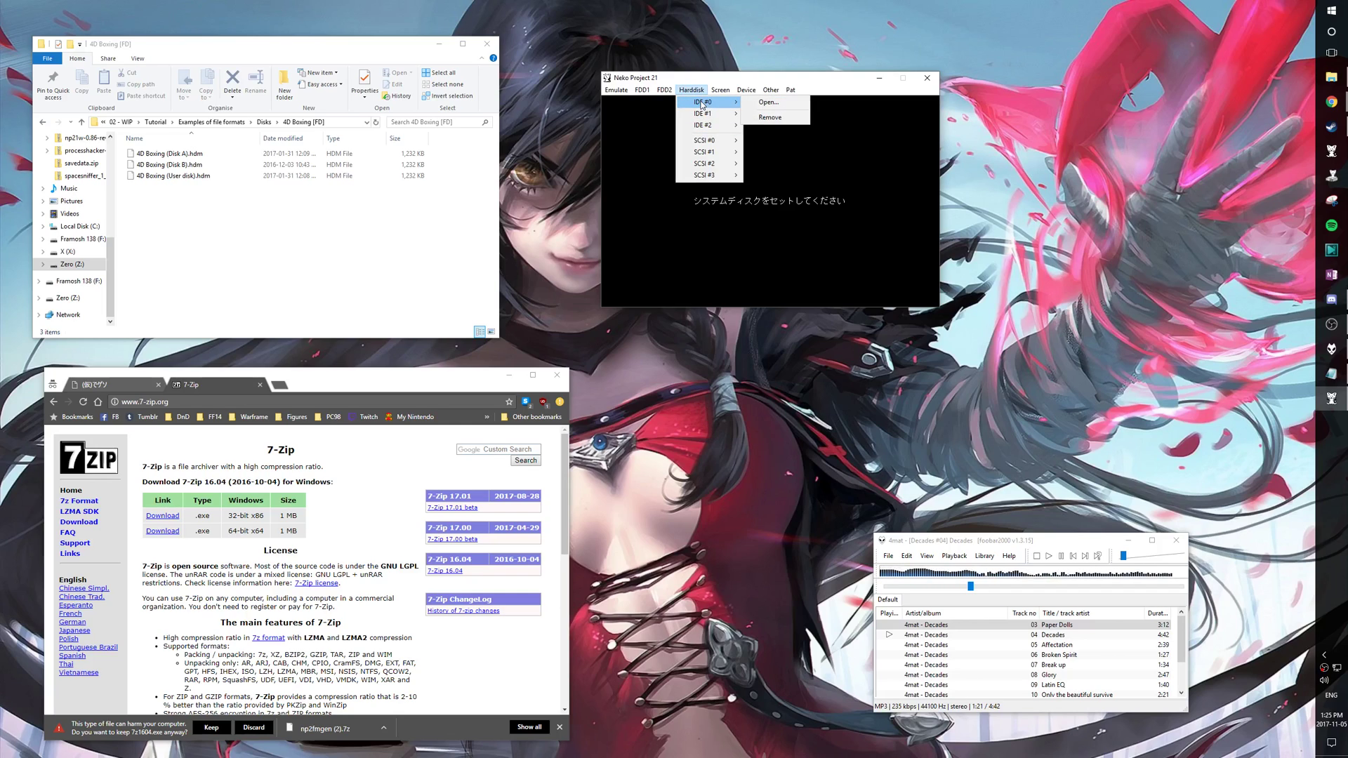
click(350, 253)
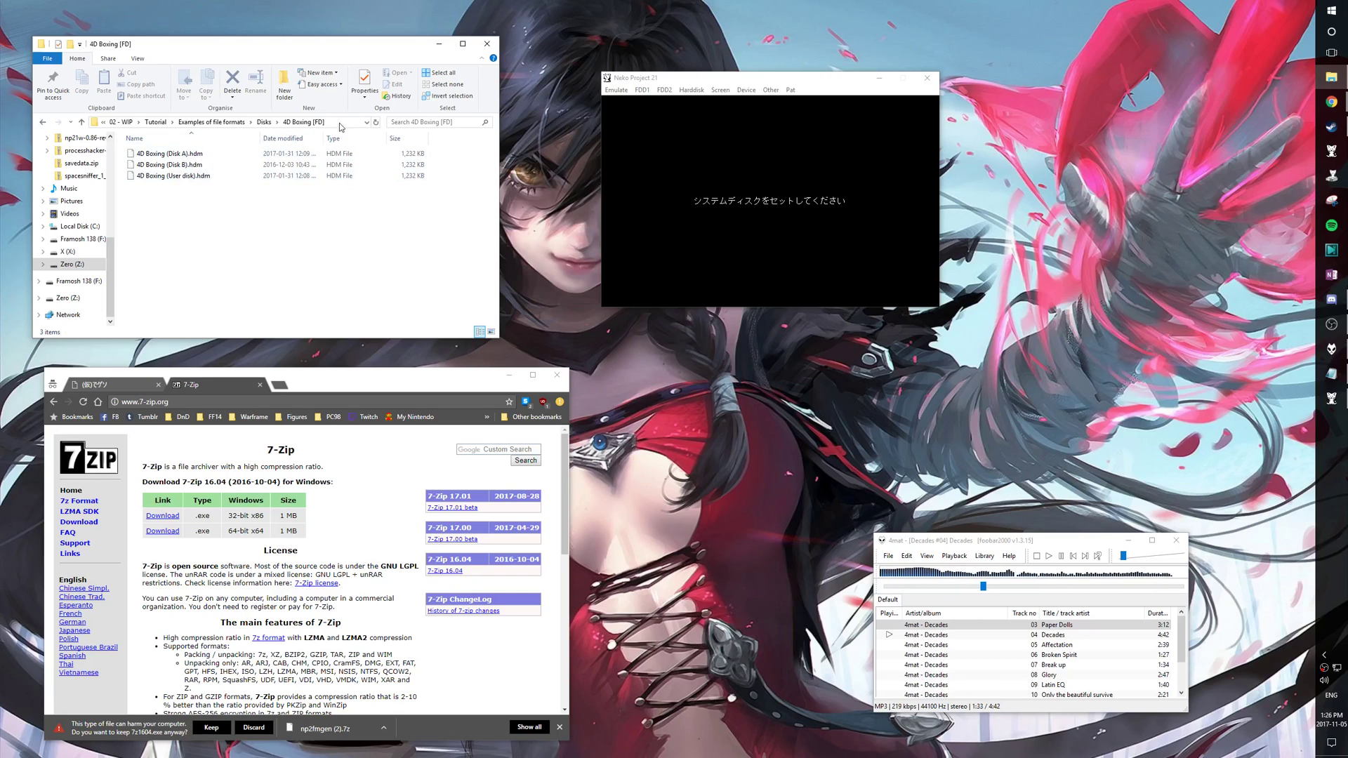
Step: Open the floppy image selection for FDD1 and take it to the 4D Boxing [FD] folder using the path copied from File Explorer
click(639, 90)
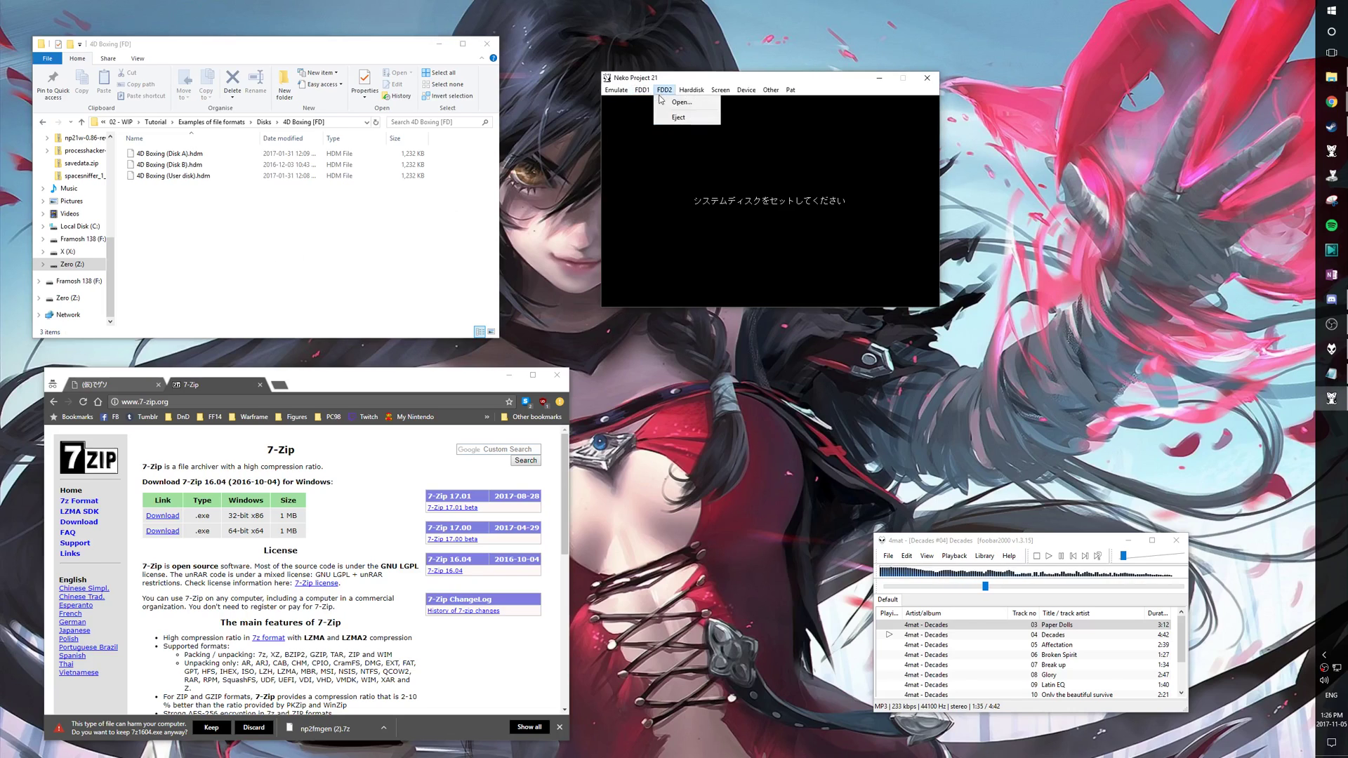
click(657, 104)
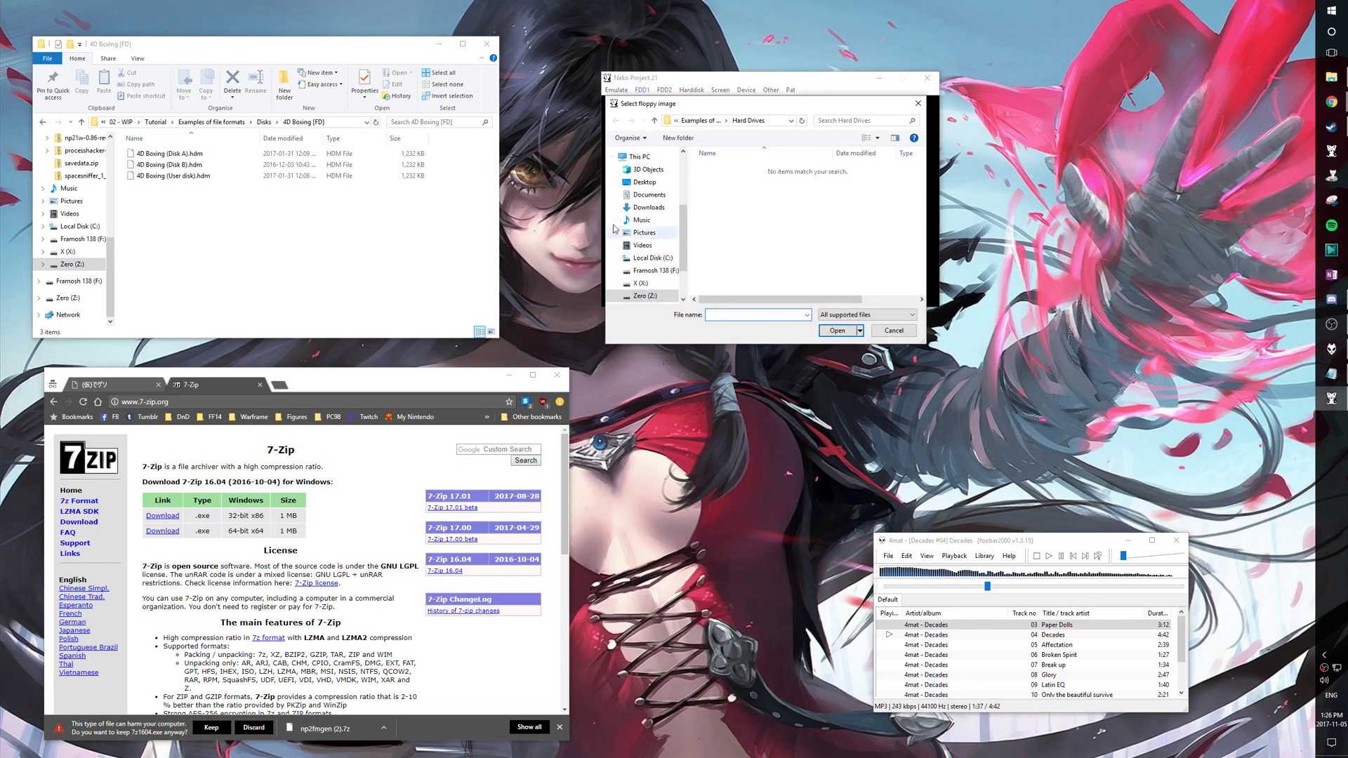
click(342, 123)
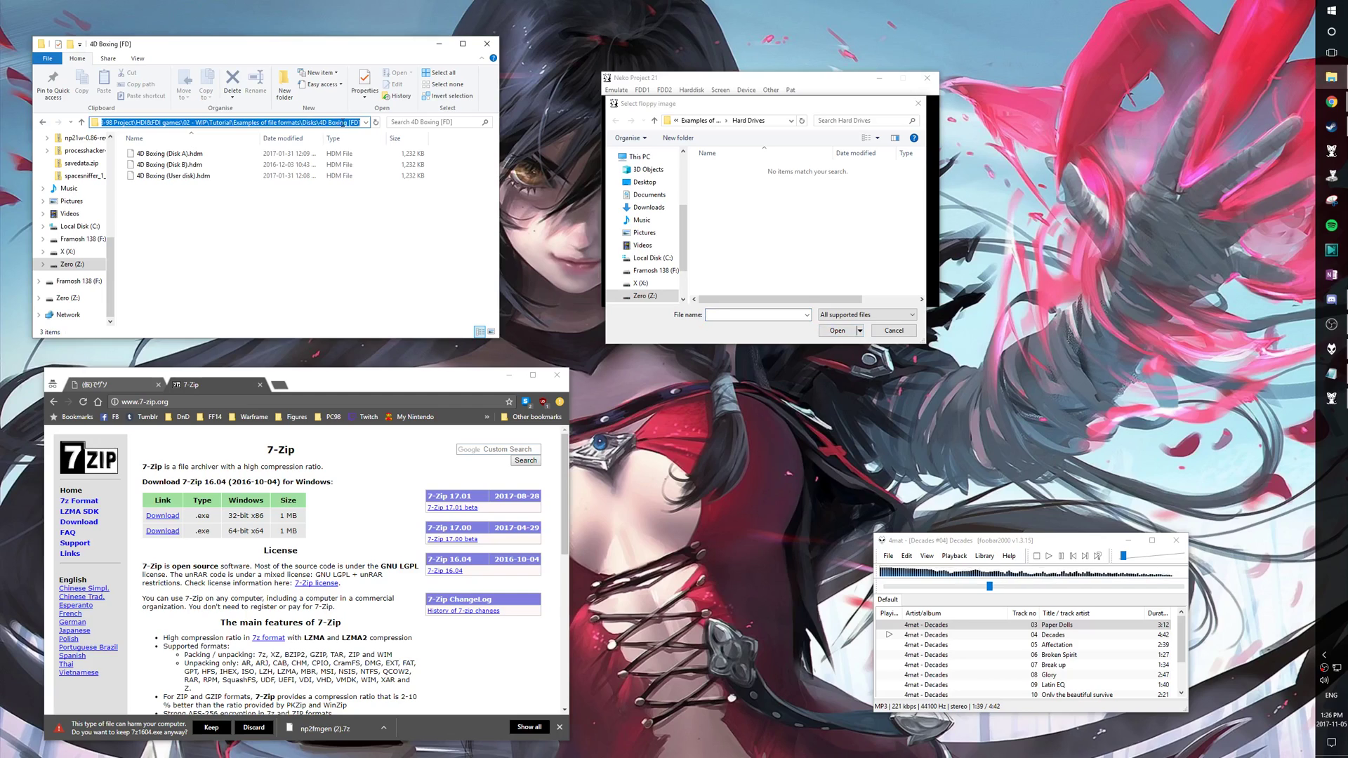
key(ctrl+c)
click(751, 314)
key(ctrl+v)
key(Return)
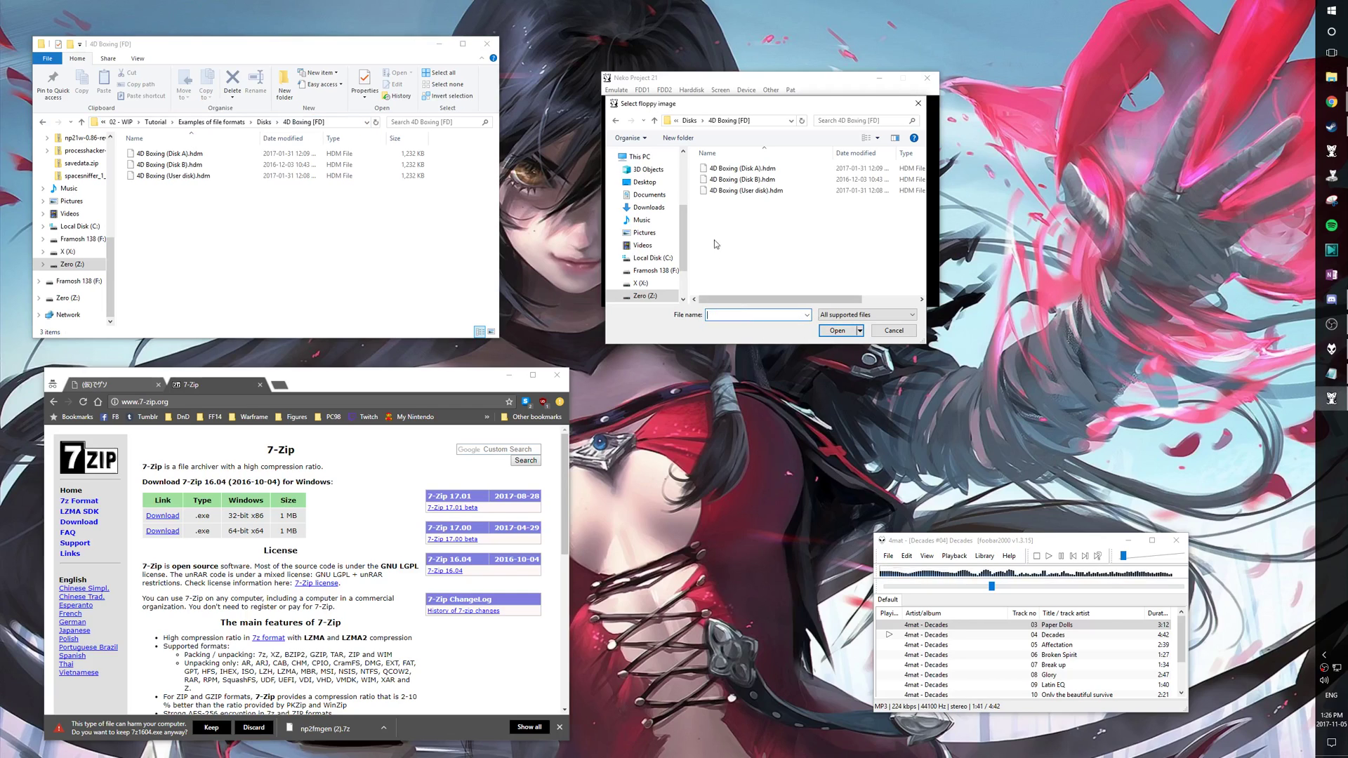
Step: Load 4D Boxing (User disk).hdm into FDD1 and reset the emulator to try booting from it
double_click(753, 190)
click(616, 90)
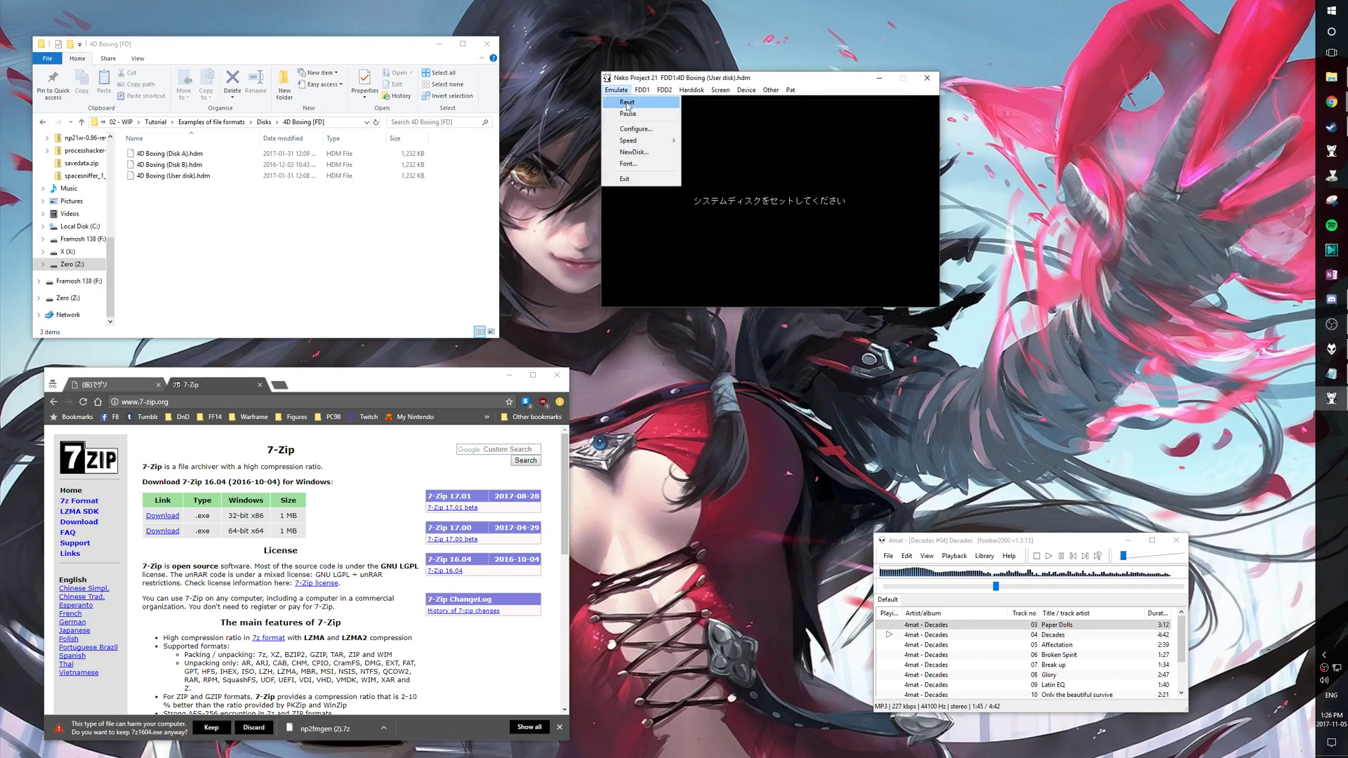
click(631, 103)
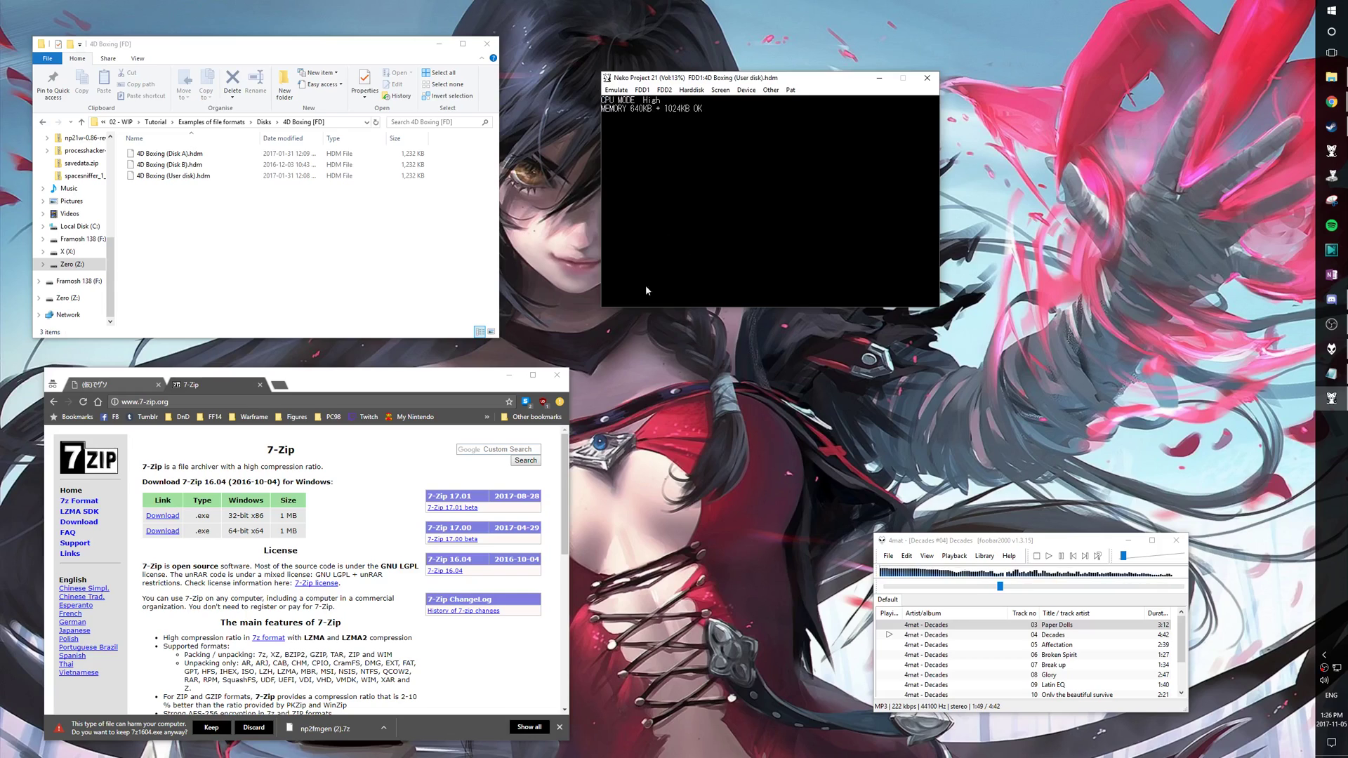
click(616, 90)
click(634, 117)
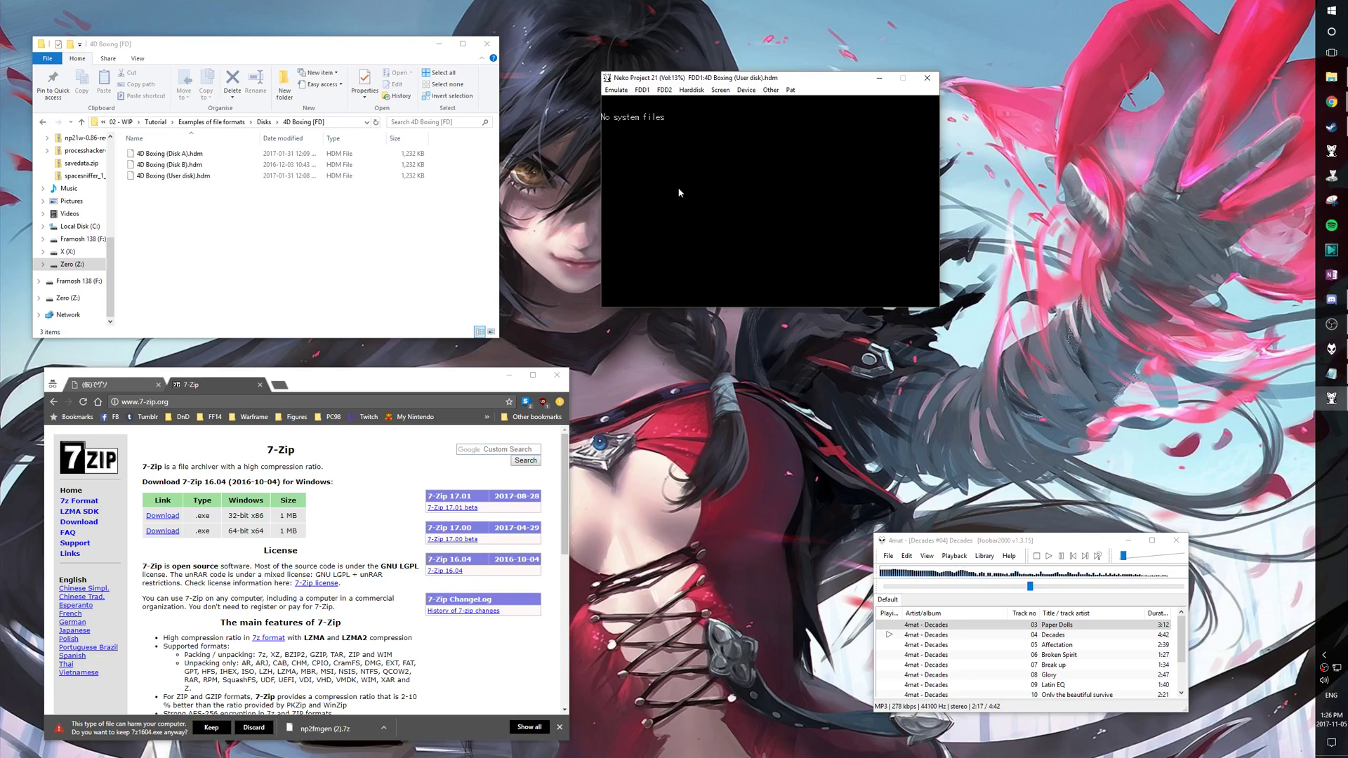
Step: Load 4D Boxing (Disk B).hdm into FDD1 and reset the emulator to boot from it
click(641, 91)
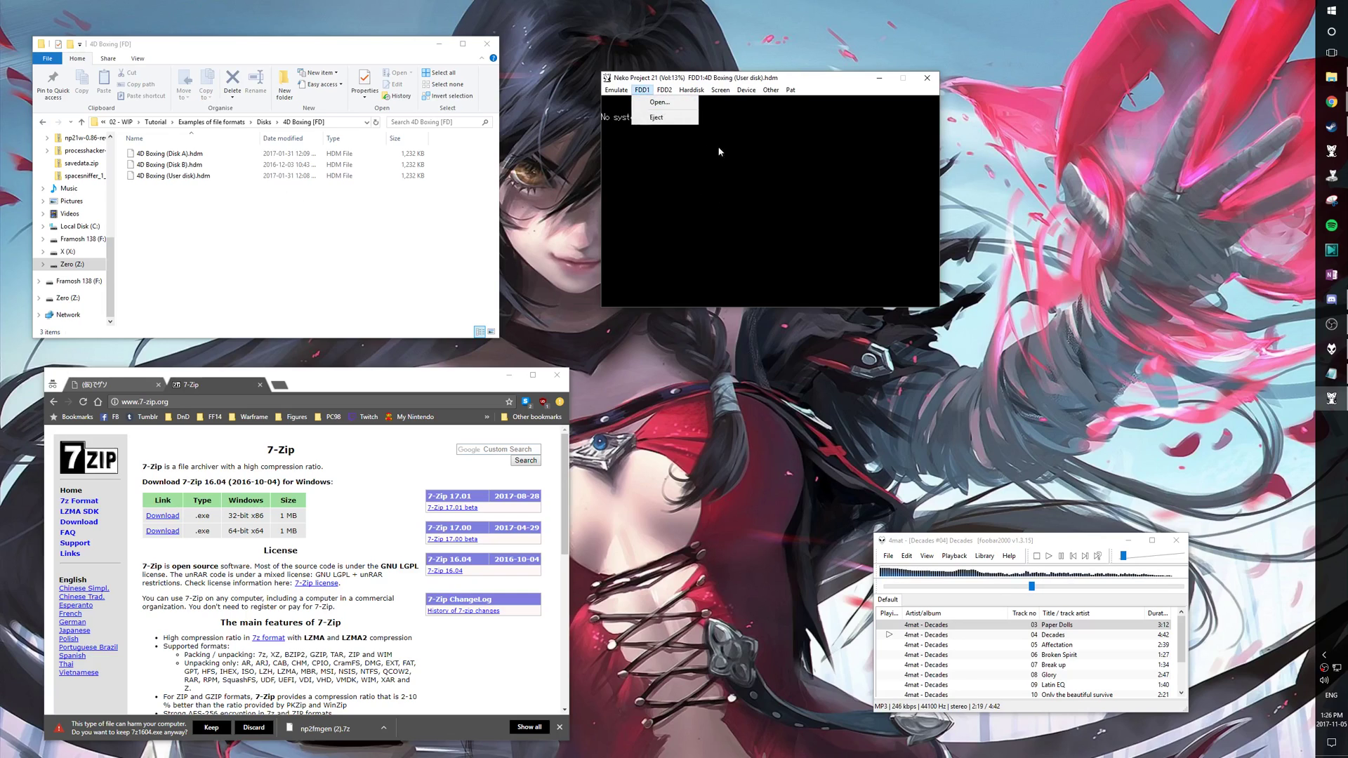
click(657, 105)
double_click(777, 181)
click(615, 90)
click(621, 102)
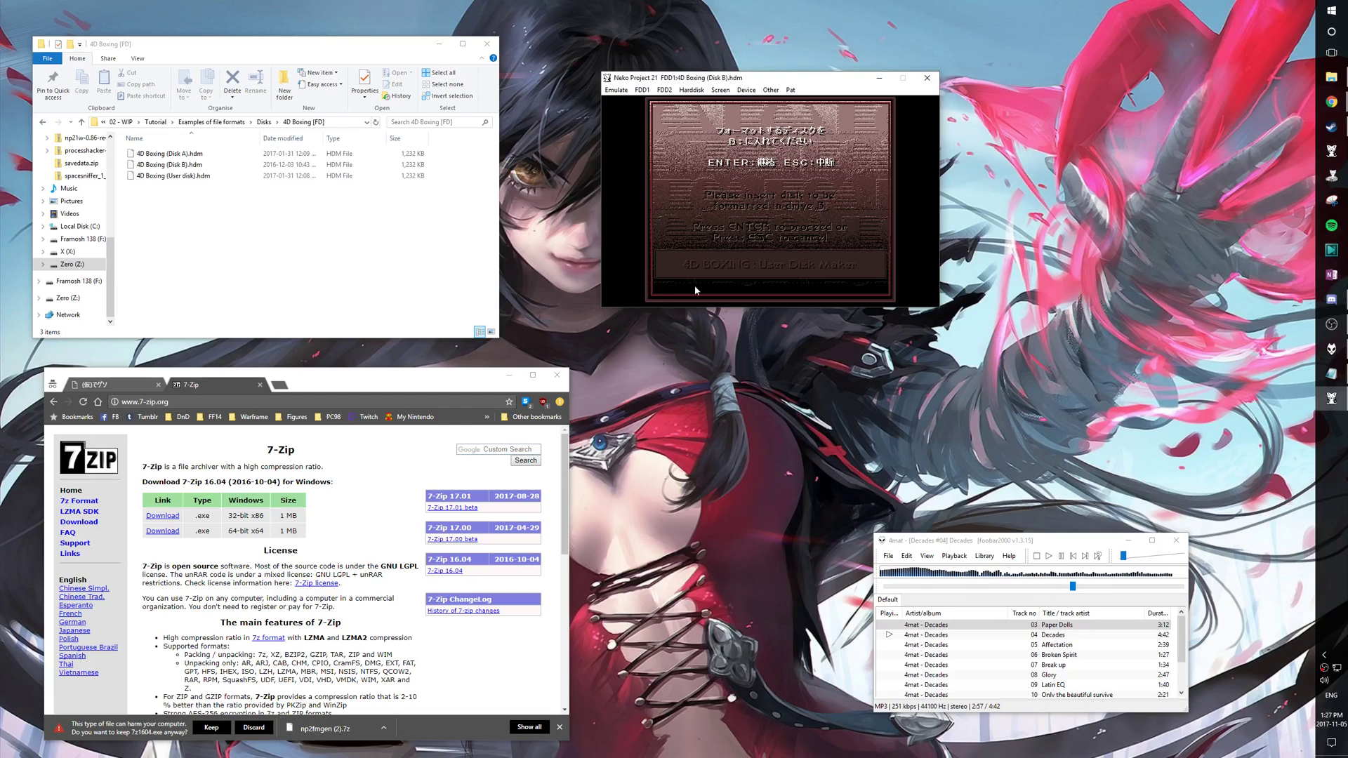
Step: Load 4D Boxing (Disk A).hdm into FDD1 and reset the emulator to boot from it
click(363, 246)
click(644, 90)
click(653, 102)
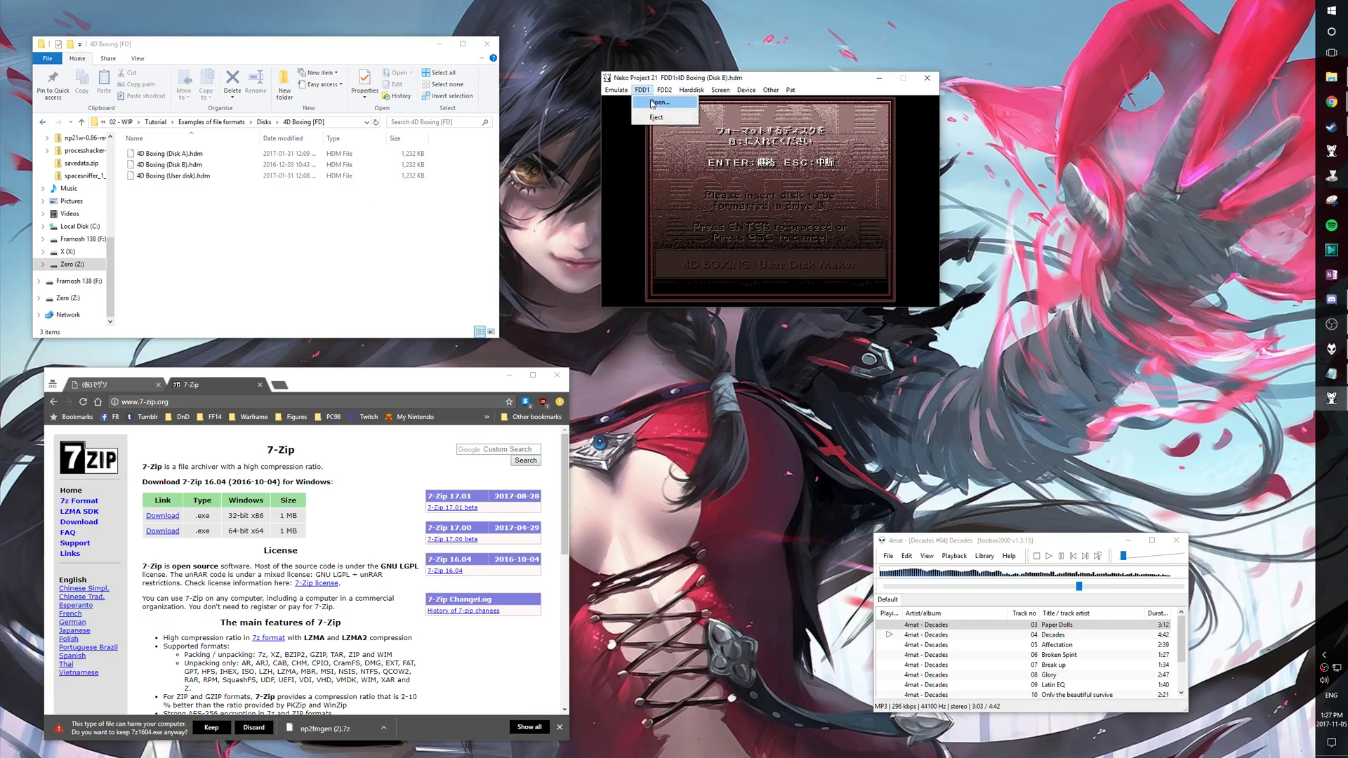
double_click(743, 169)
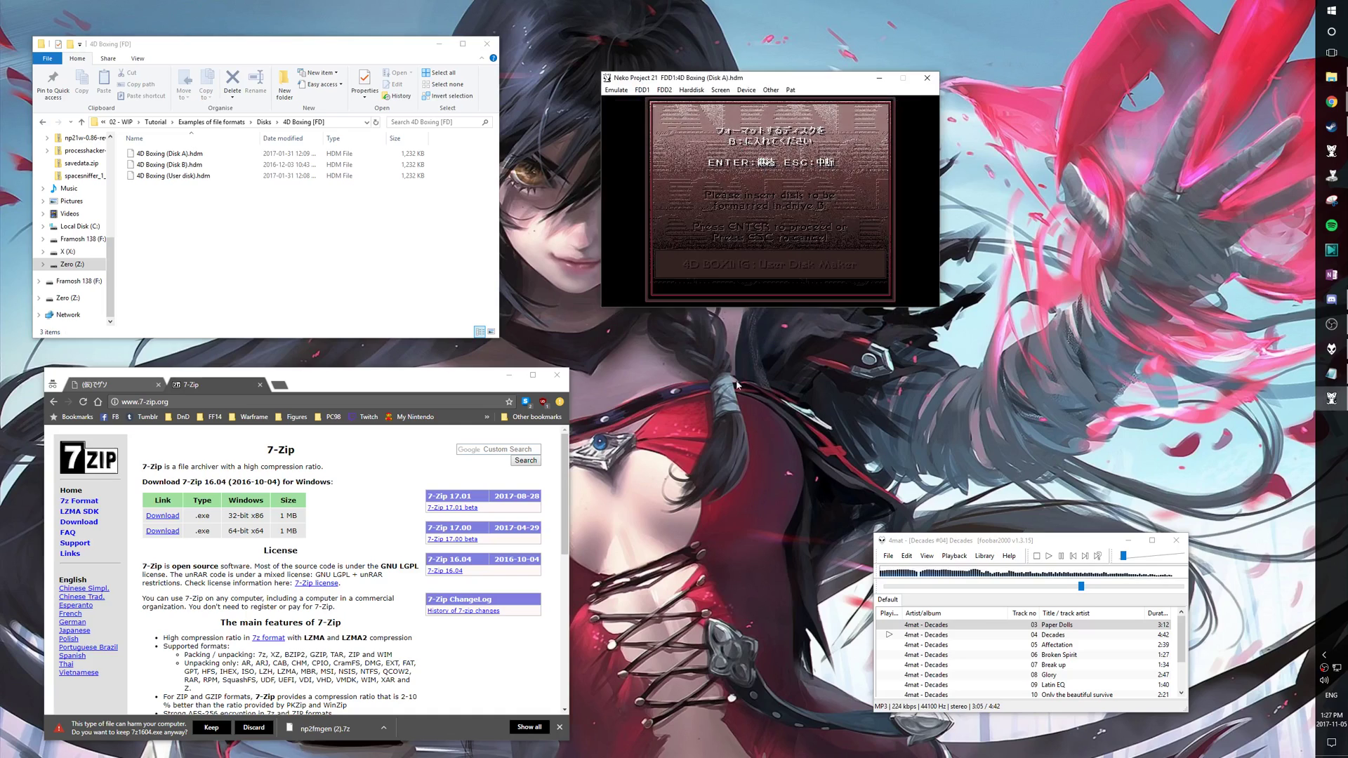
click(617, 90)
click(631, 103)
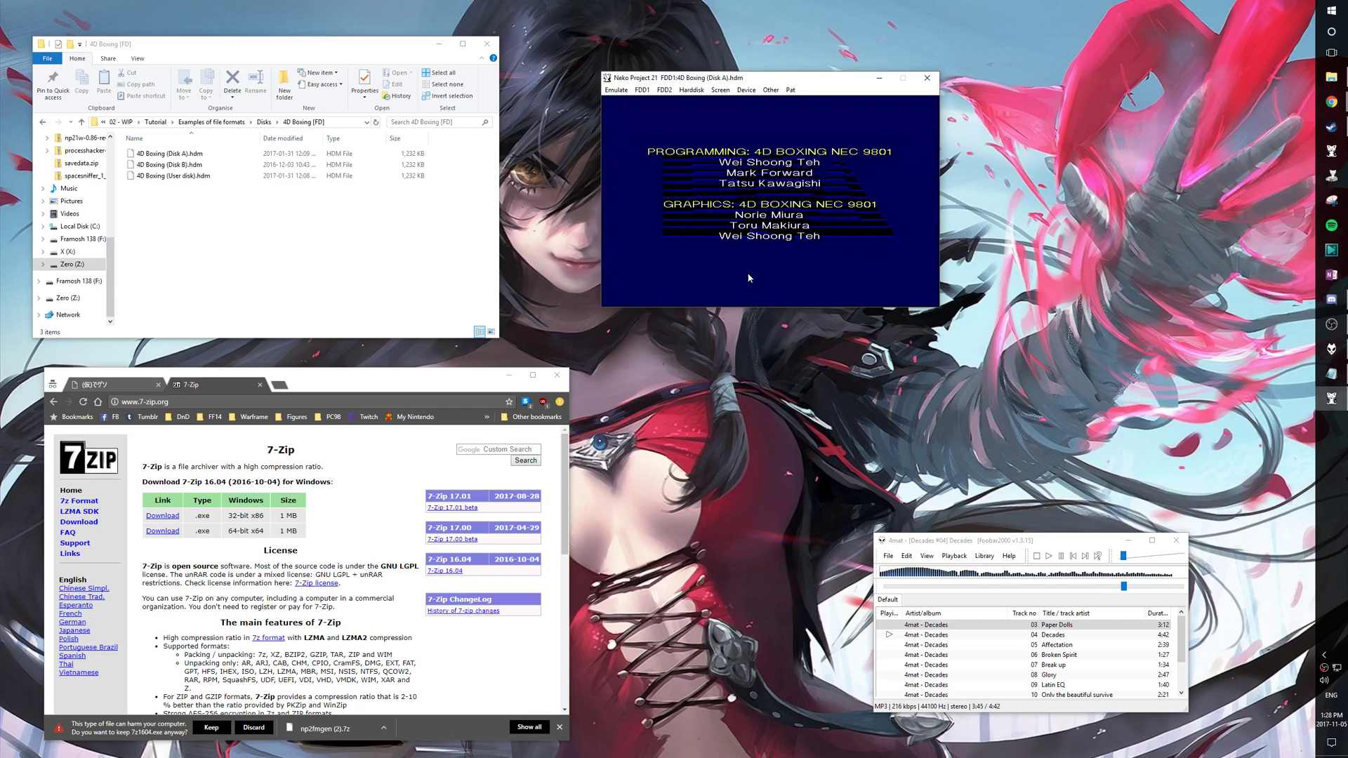
Step: Load 4D Boxing (Disk B).hdm into the second floppy drive, FDD2, while Disk A stays in FDD1
click(664, 90)
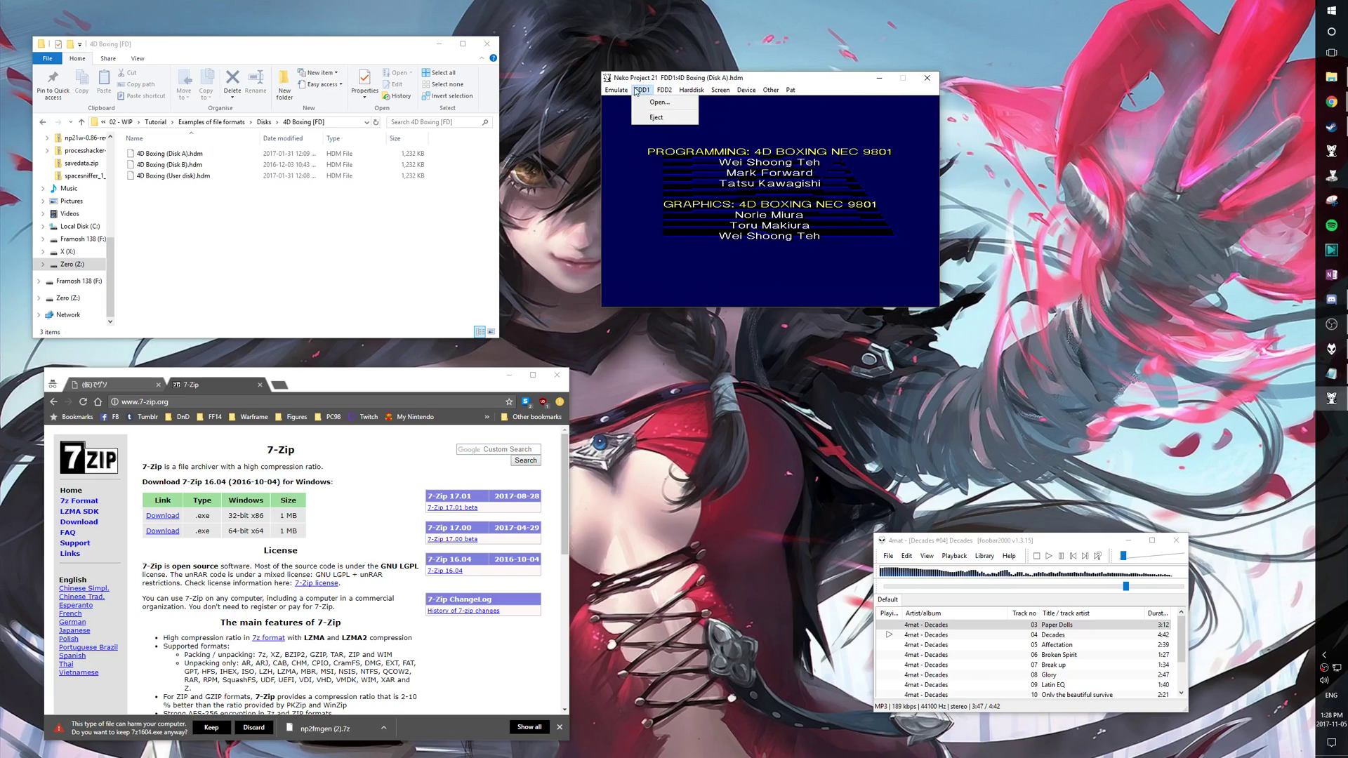
mouse_move(642, 90)
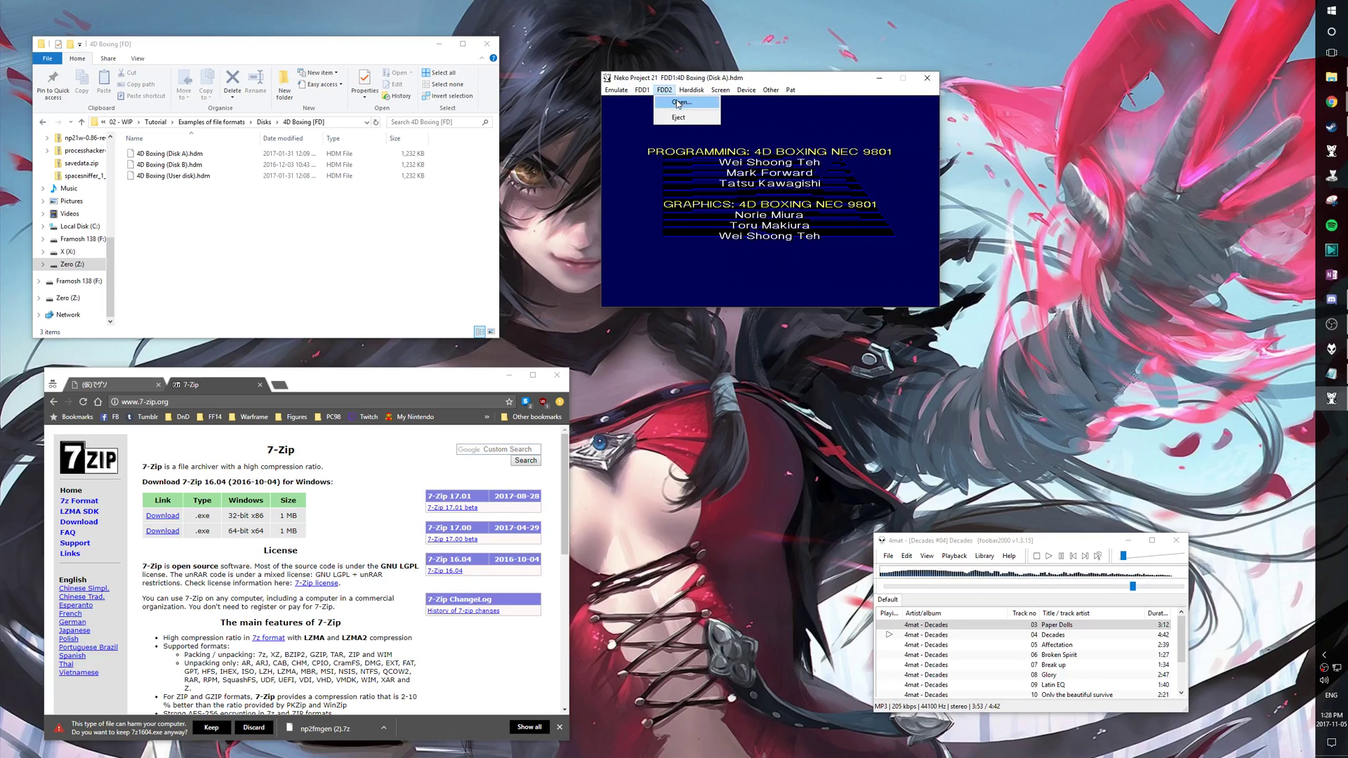
click(659, 102)
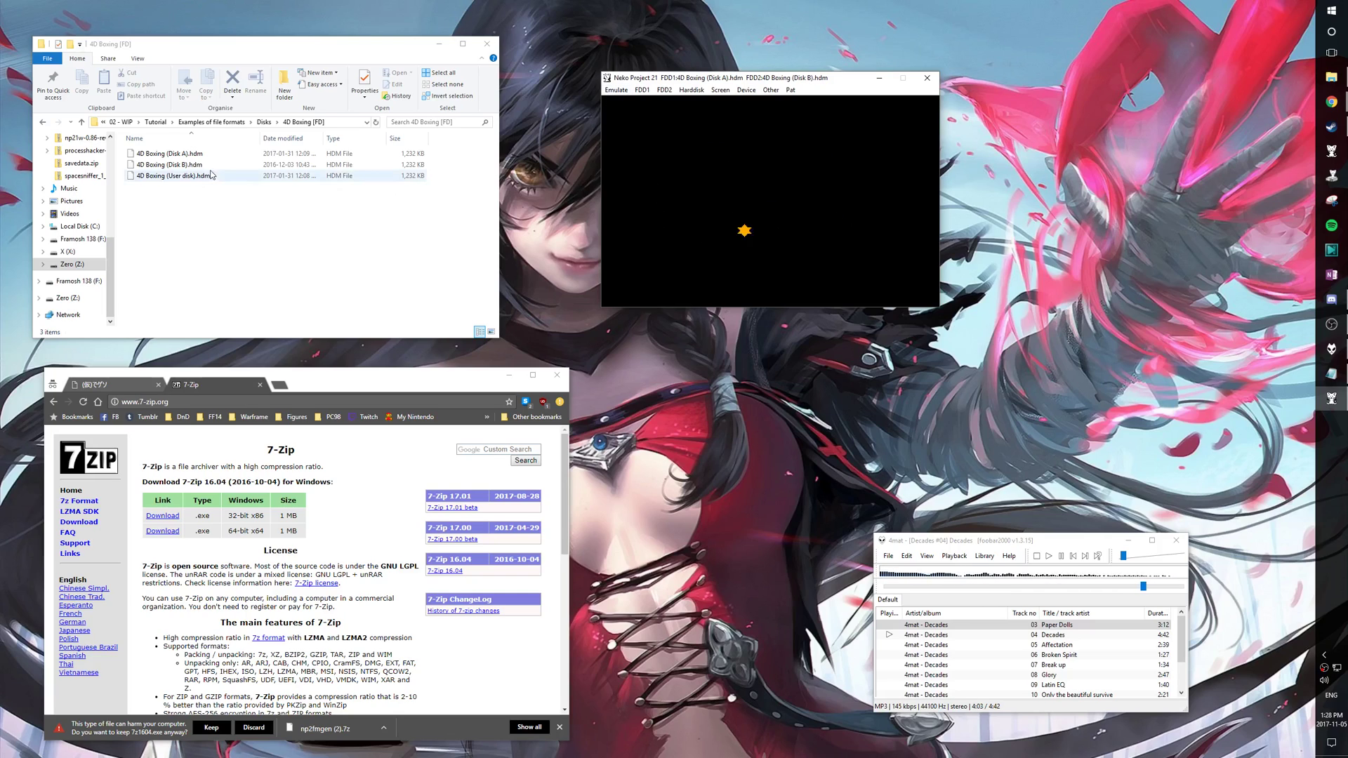
Step: In File Explorer, go from the 4D Boxing [FD] folder to the Hard Drives folder under Examples of file formats
click(81, 122)
click(82, 123)
double_click(175, 165)
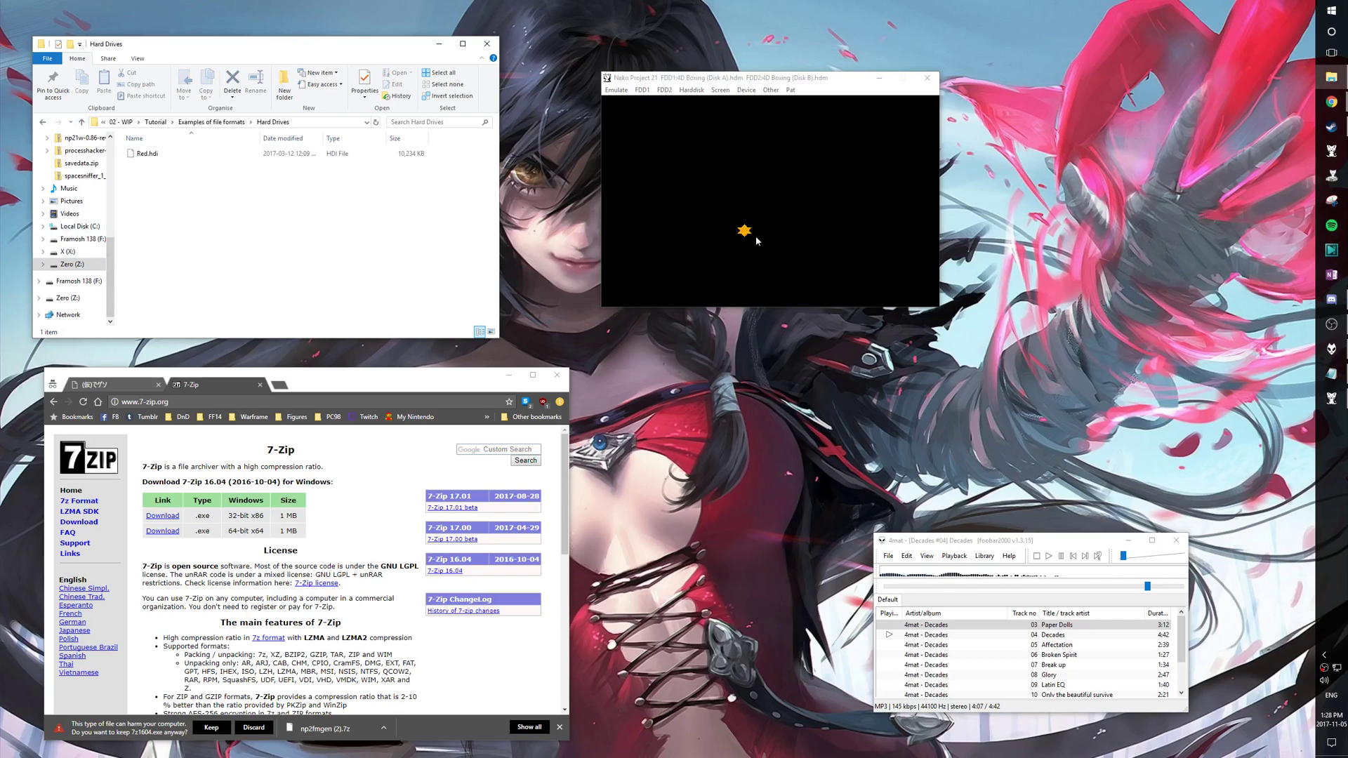
Step: Attach Red.hdi from the Hard Drives folder in the emulator as the IDE #0 hard disk image
click(618, 90)
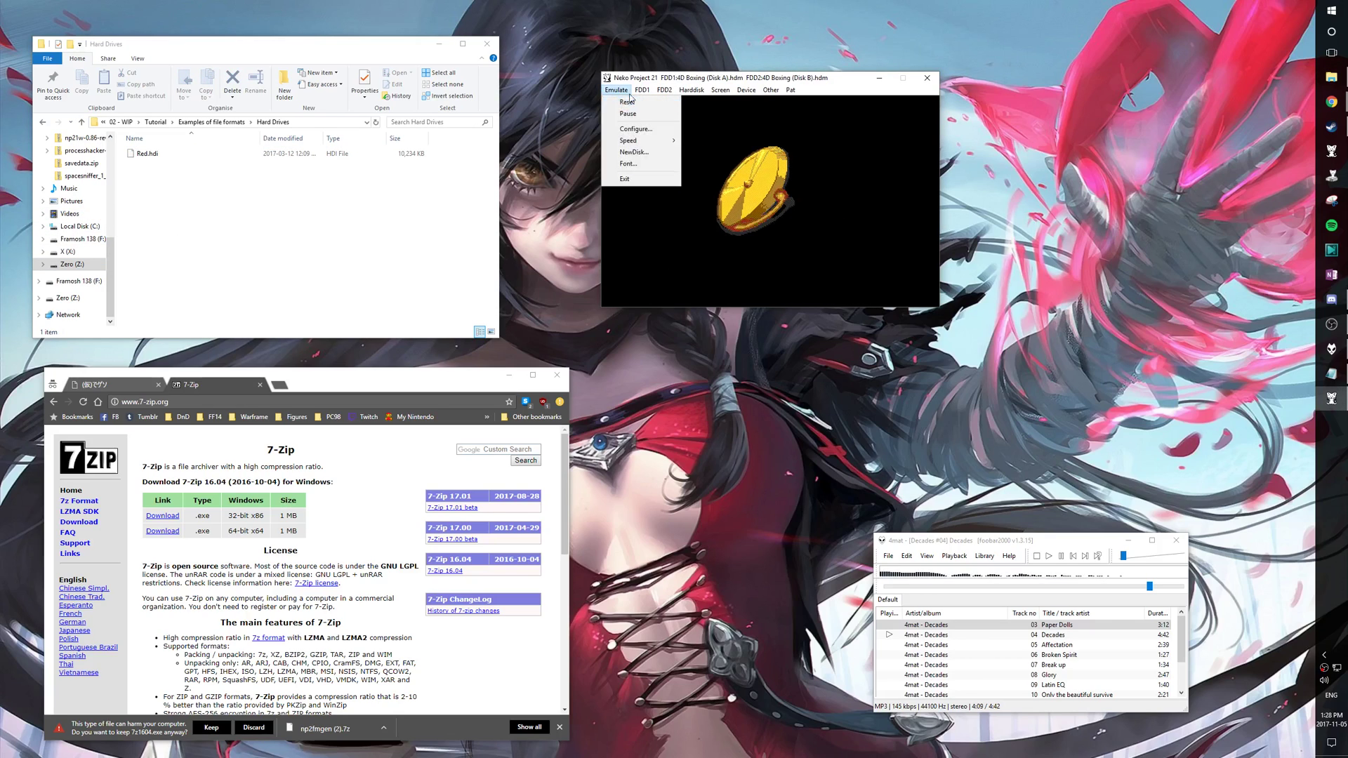
click(618, 90)
click(720, 90)
mouse_move(723, 102)
click(799, 103)
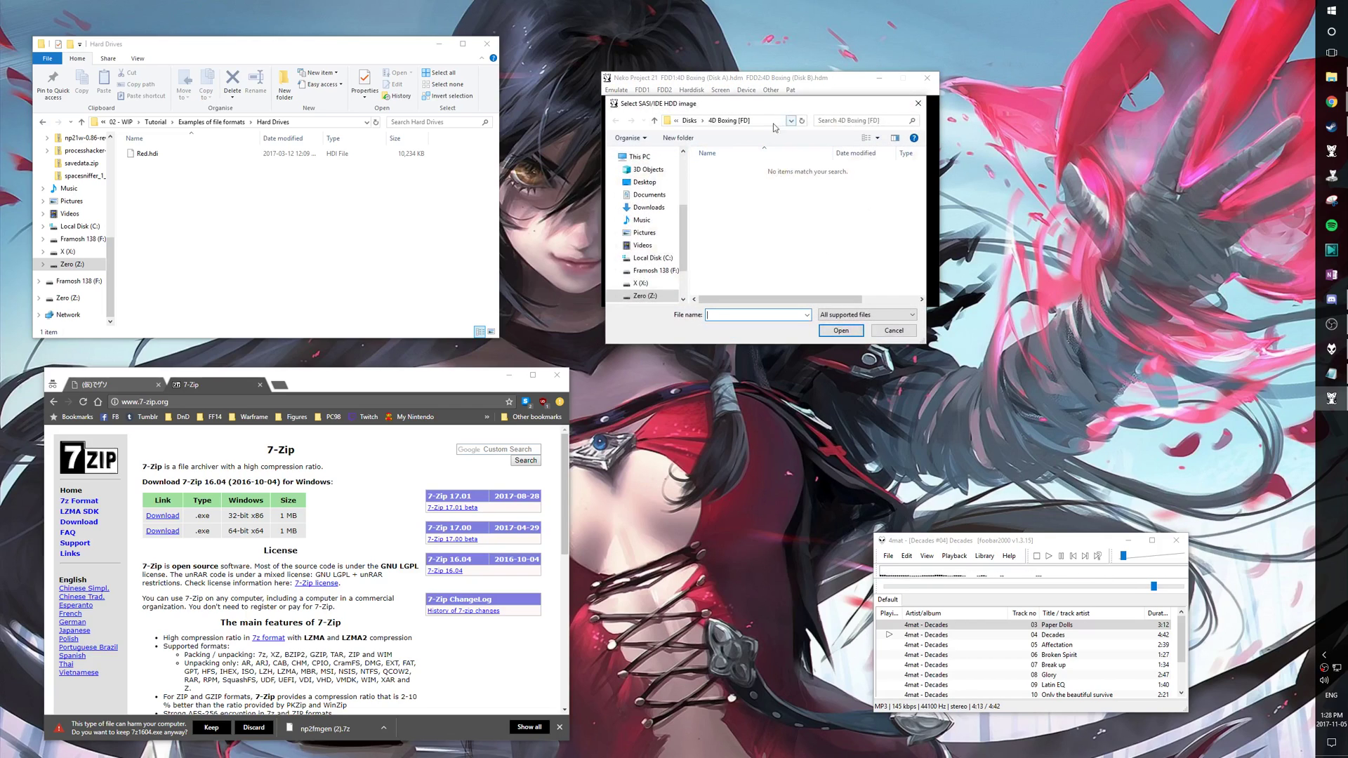
click(654, 120)
click(654, 121)
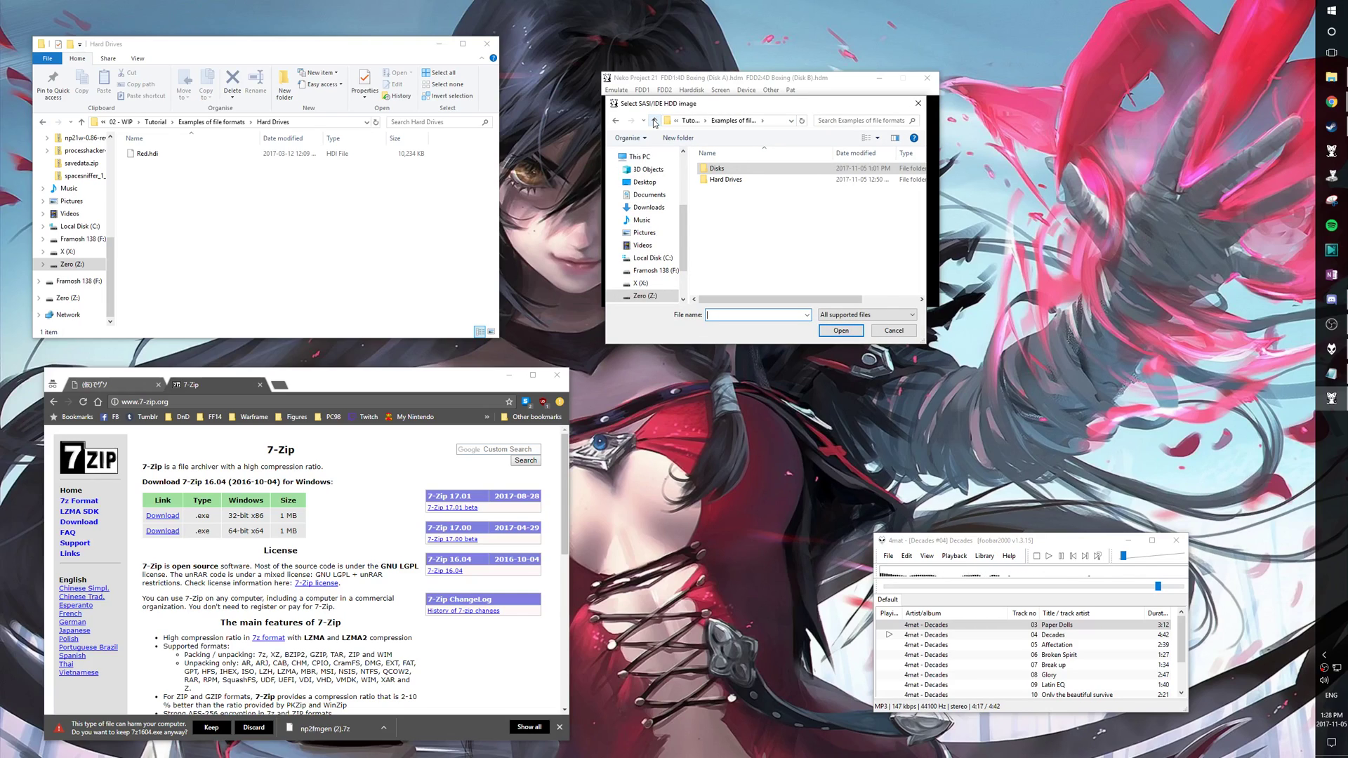
double_click(725, 179)
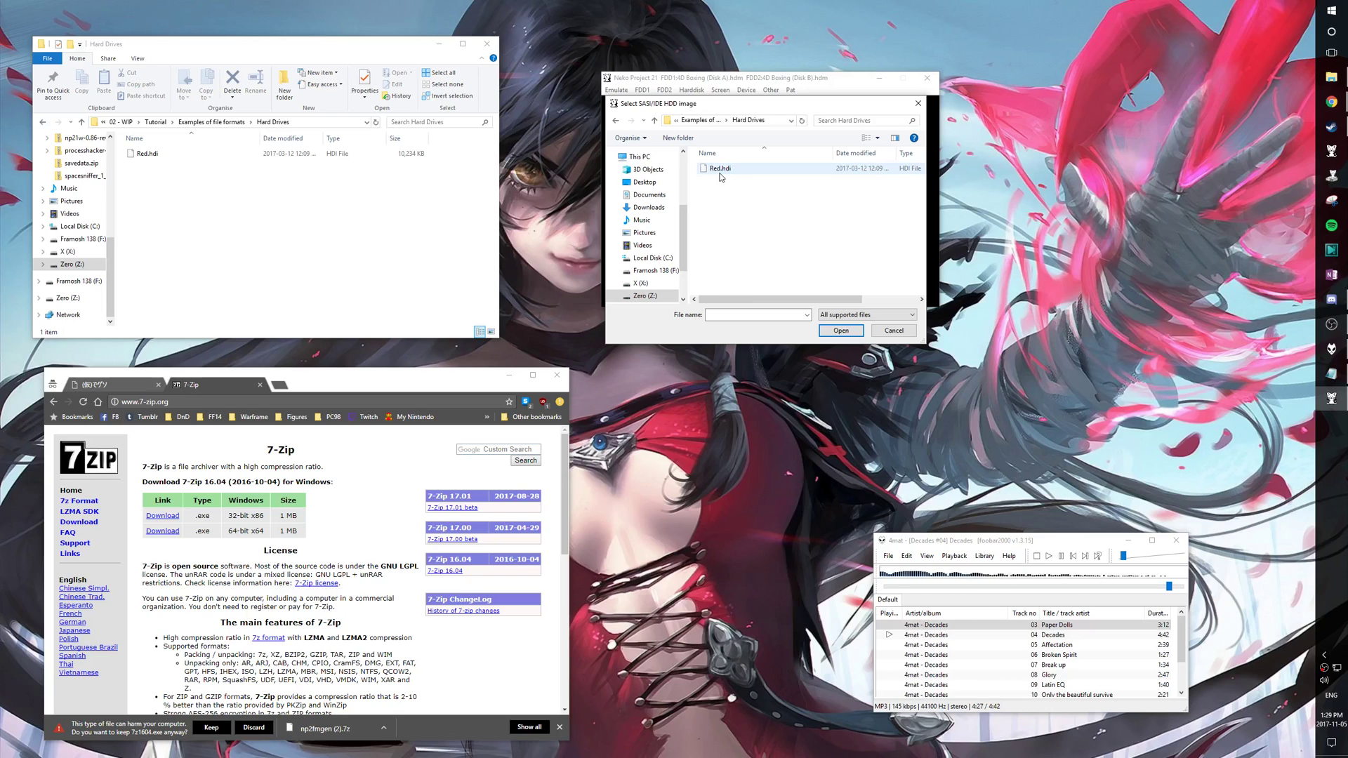
double_click(720, 175)
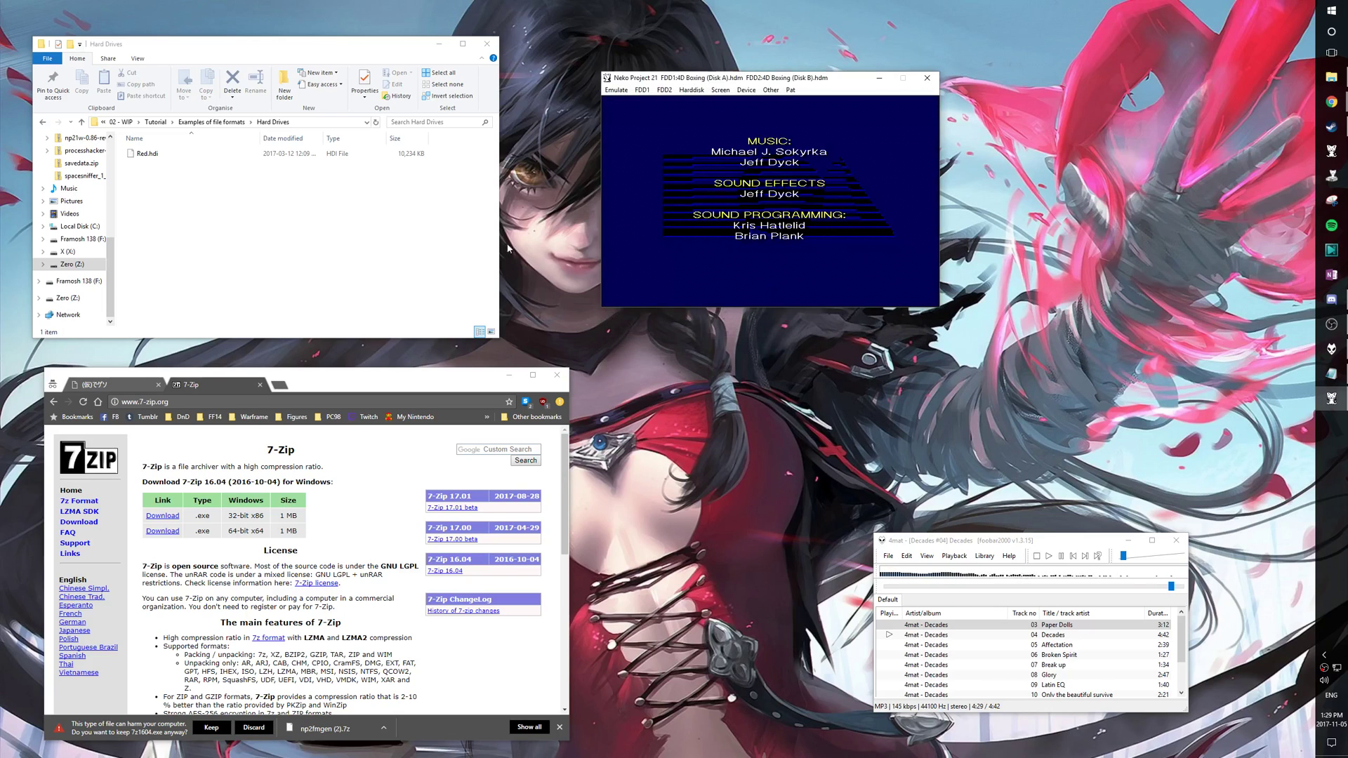
Step: Eject the 4D Boxing floppy images from both FDD1 and FDD2
click(616, 90)
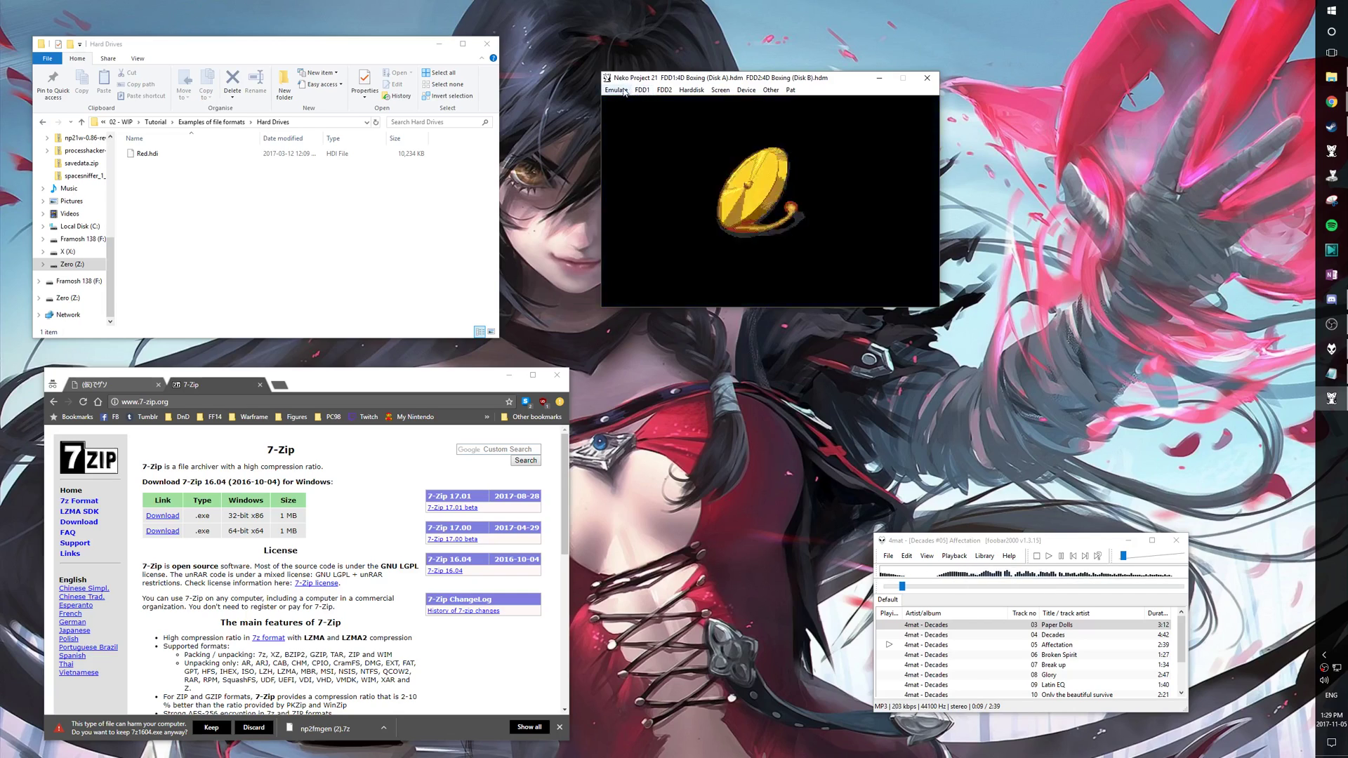
click(642, 90)
click(660, 117)
click(664, 90)
click(684, 118)
Step: Reset the emulator to boot RED from the hard disk image and choose FM as the game's sound source
click(616, 90)
click(636, 103)
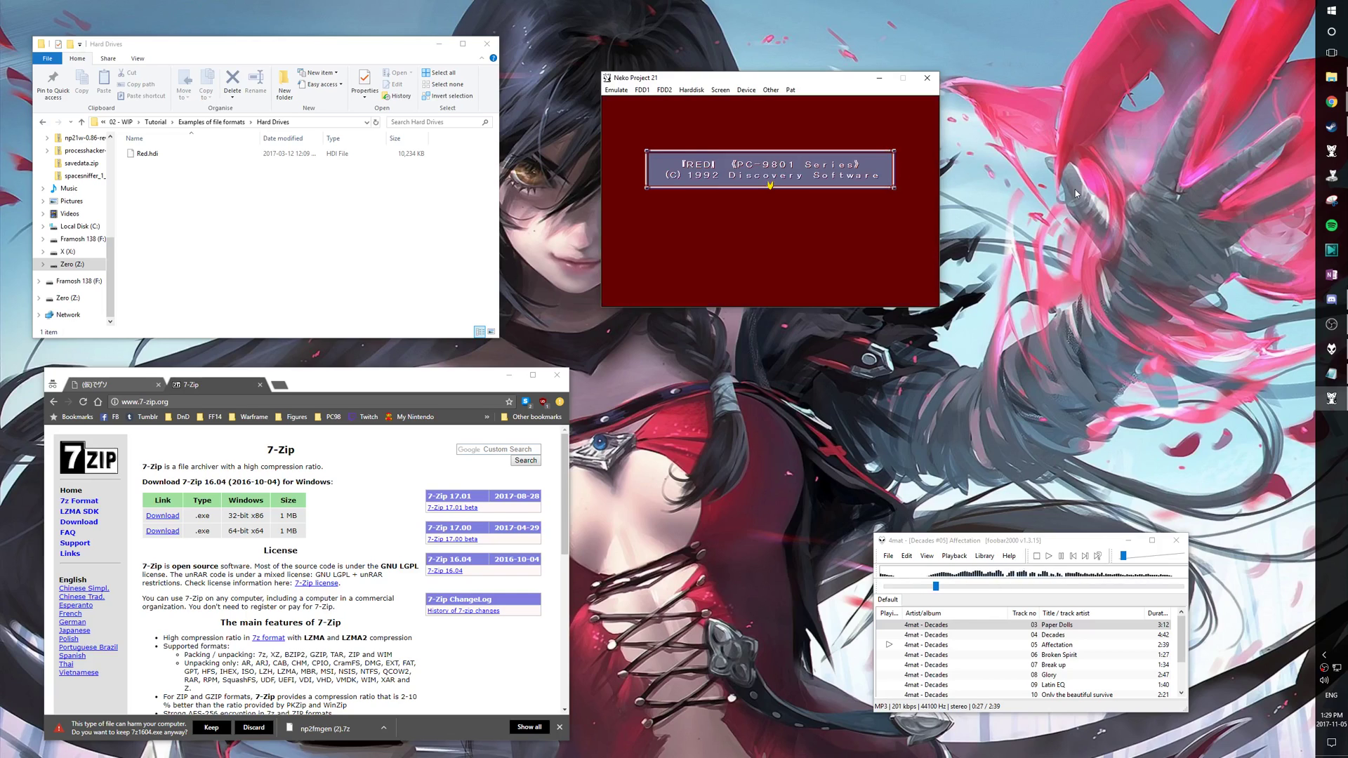
key(Return)
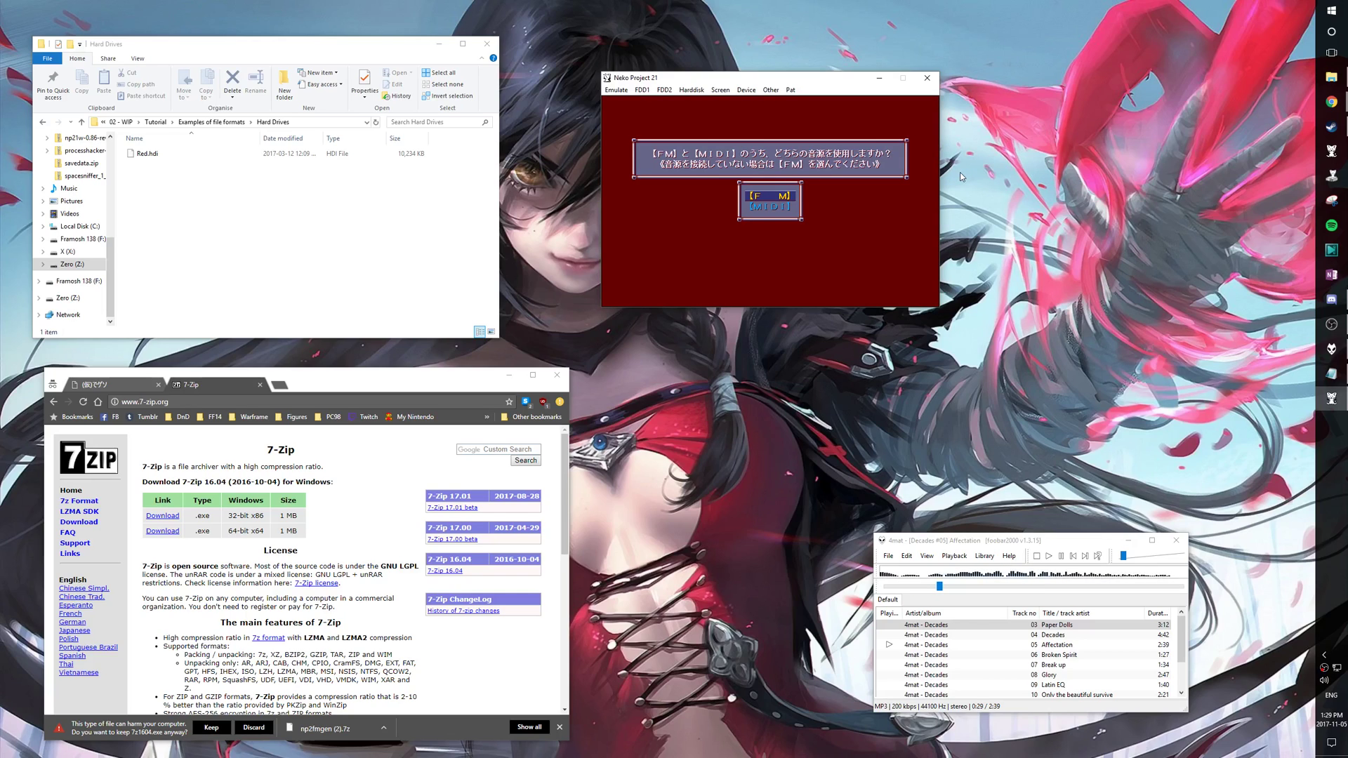
key(Return)
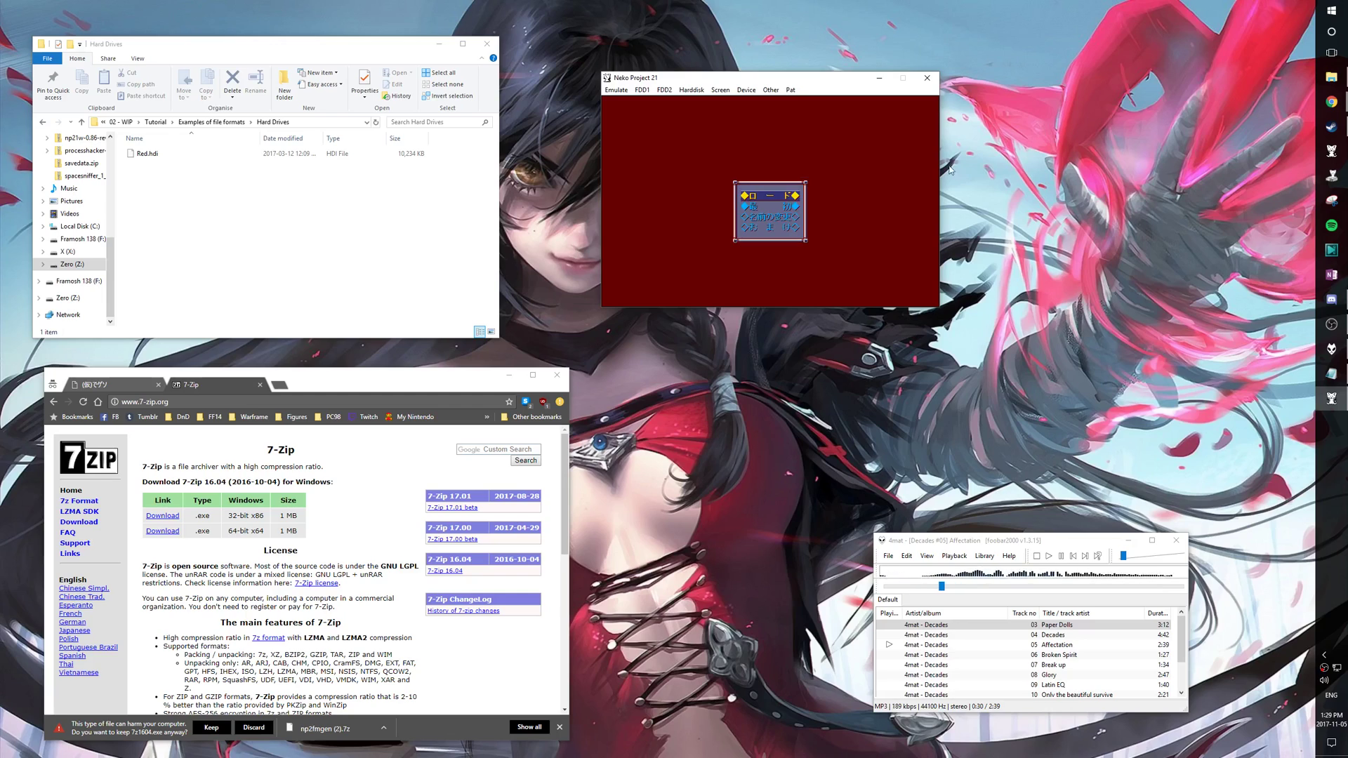
Step: Examine the supported hard disk image file types in the IDE #0 image selection, and leave it without opening a file
click(691, 90)
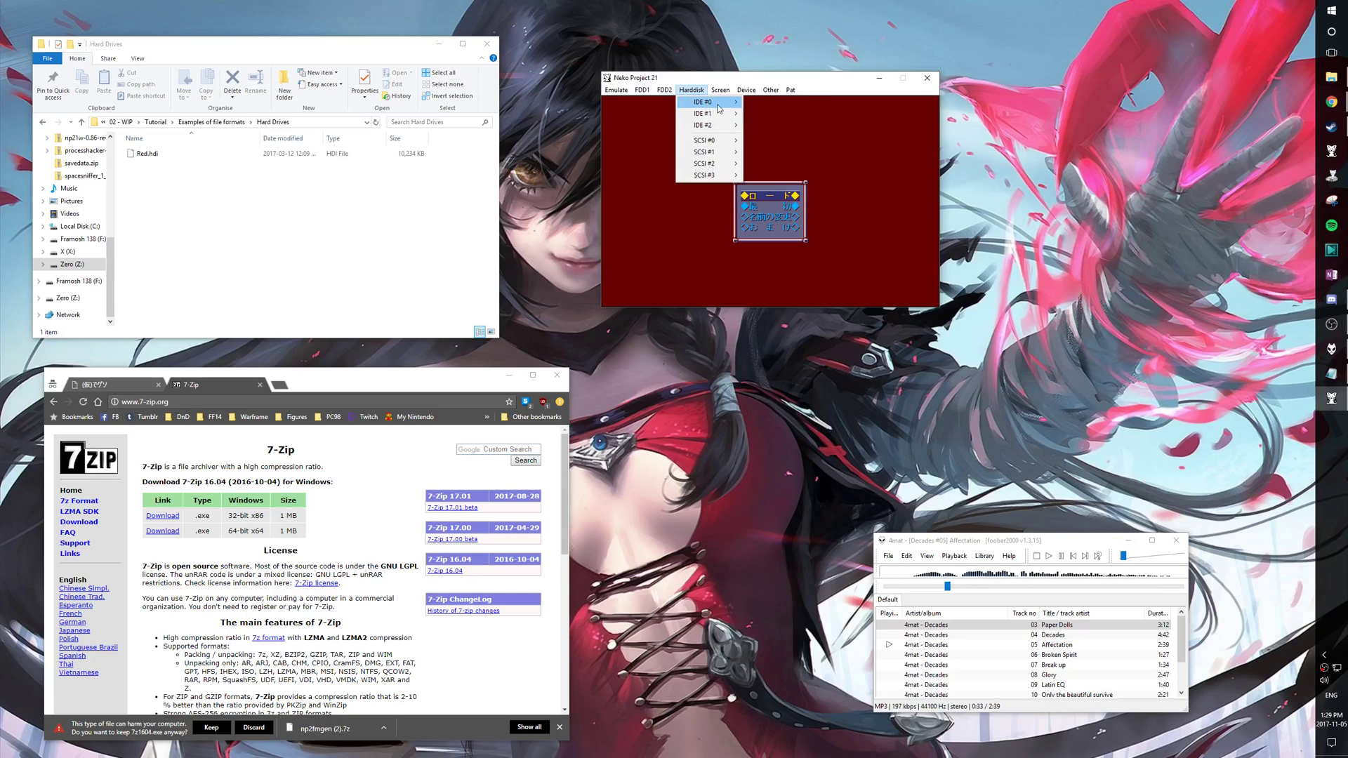
mouse_move(711, 105)
click(769, 101)
click(868, 318)
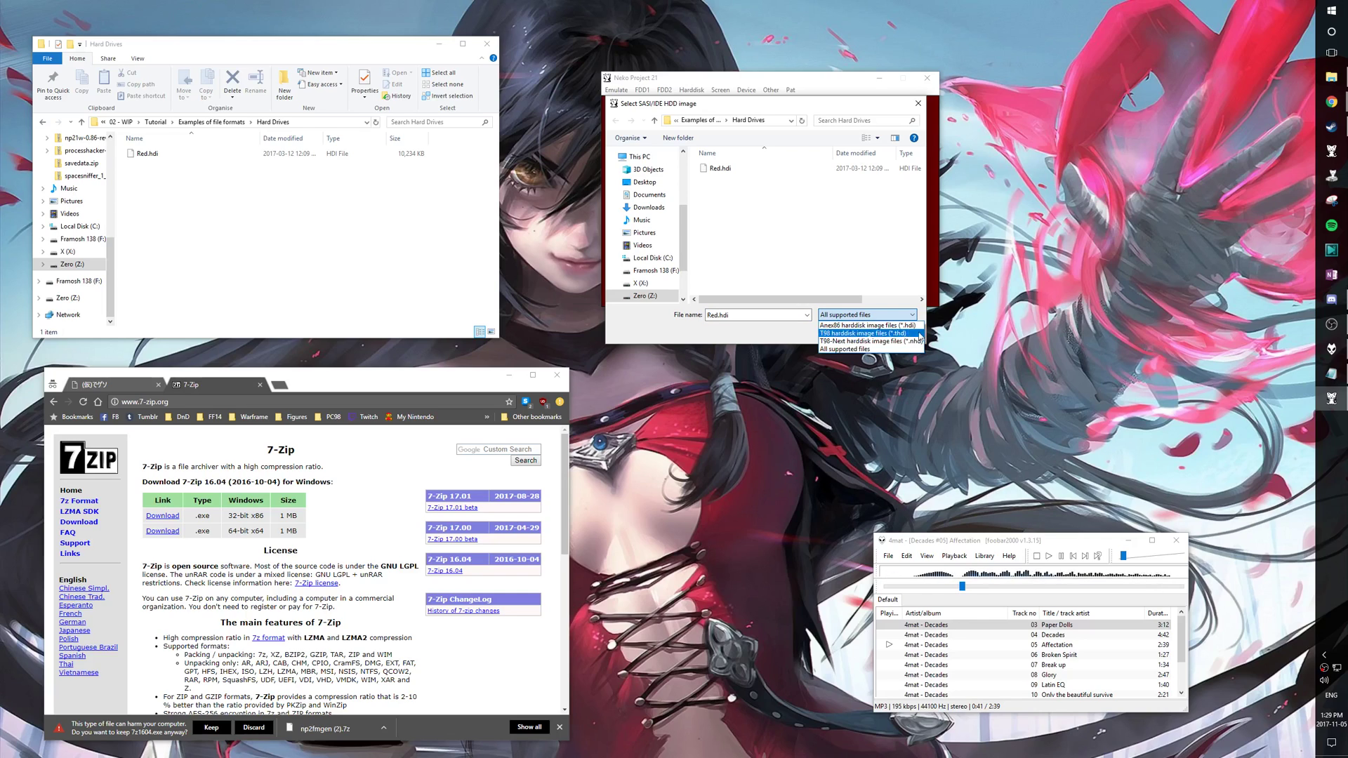
click(773, 339)
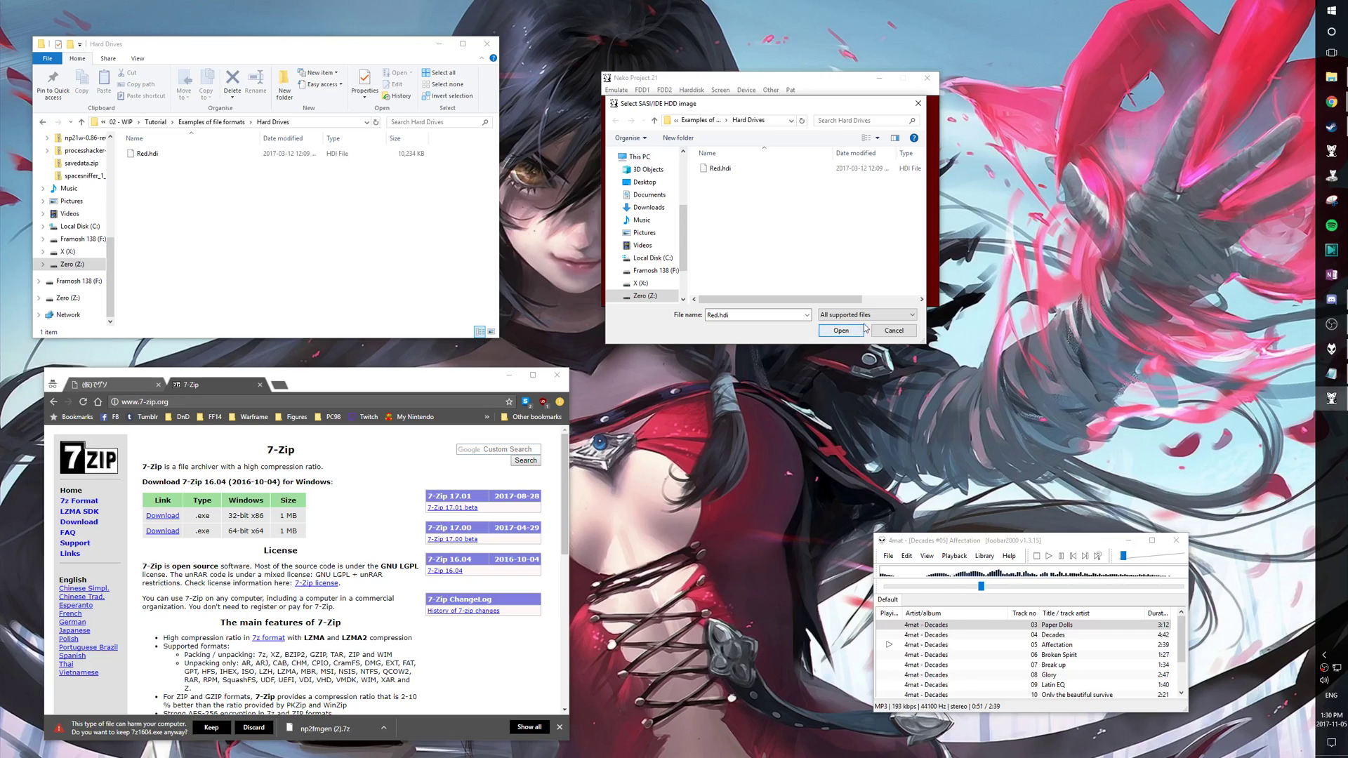
click(893, 330)
Step: Examine the supported CD image file types in the IDE #2 image selection, and leave it without opening a file
click(693, 91)
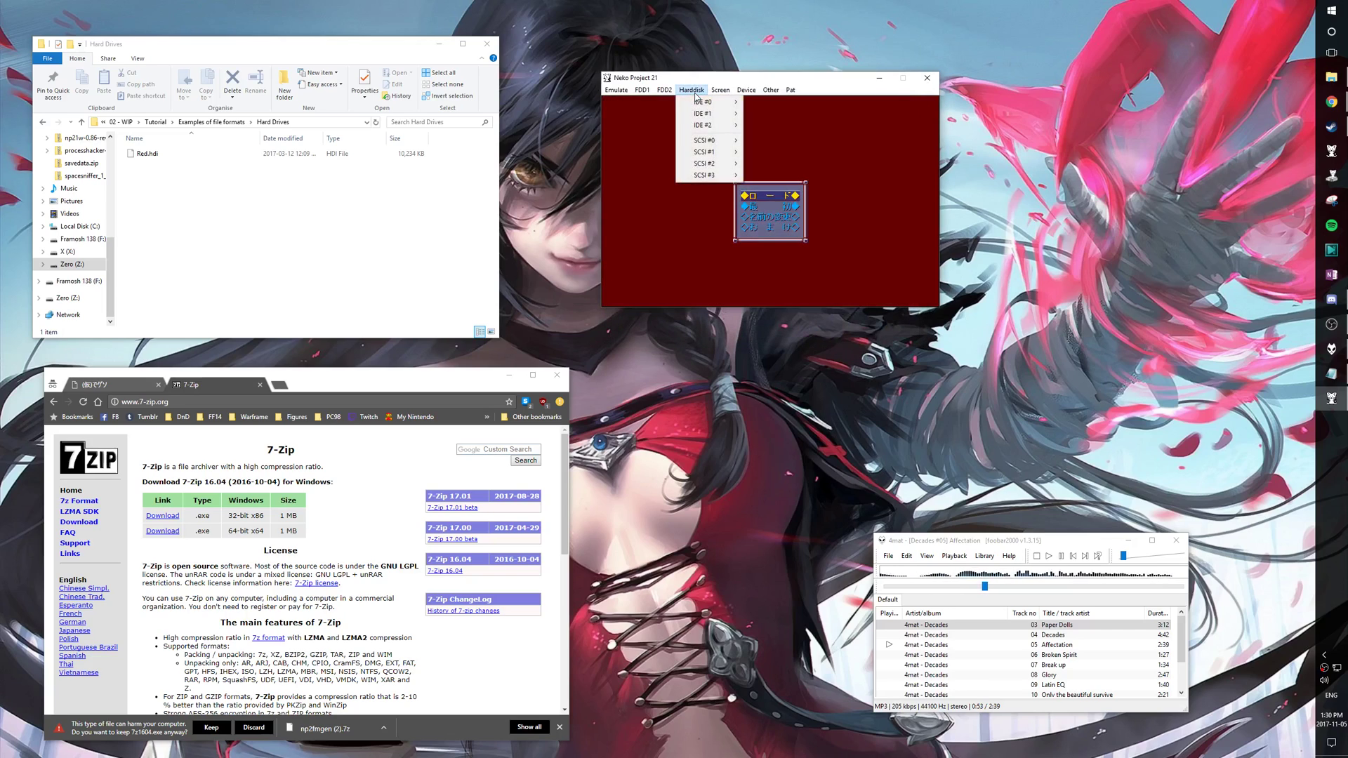
mouse_move(705, 127)
click(767, 133)
click(877, 318)
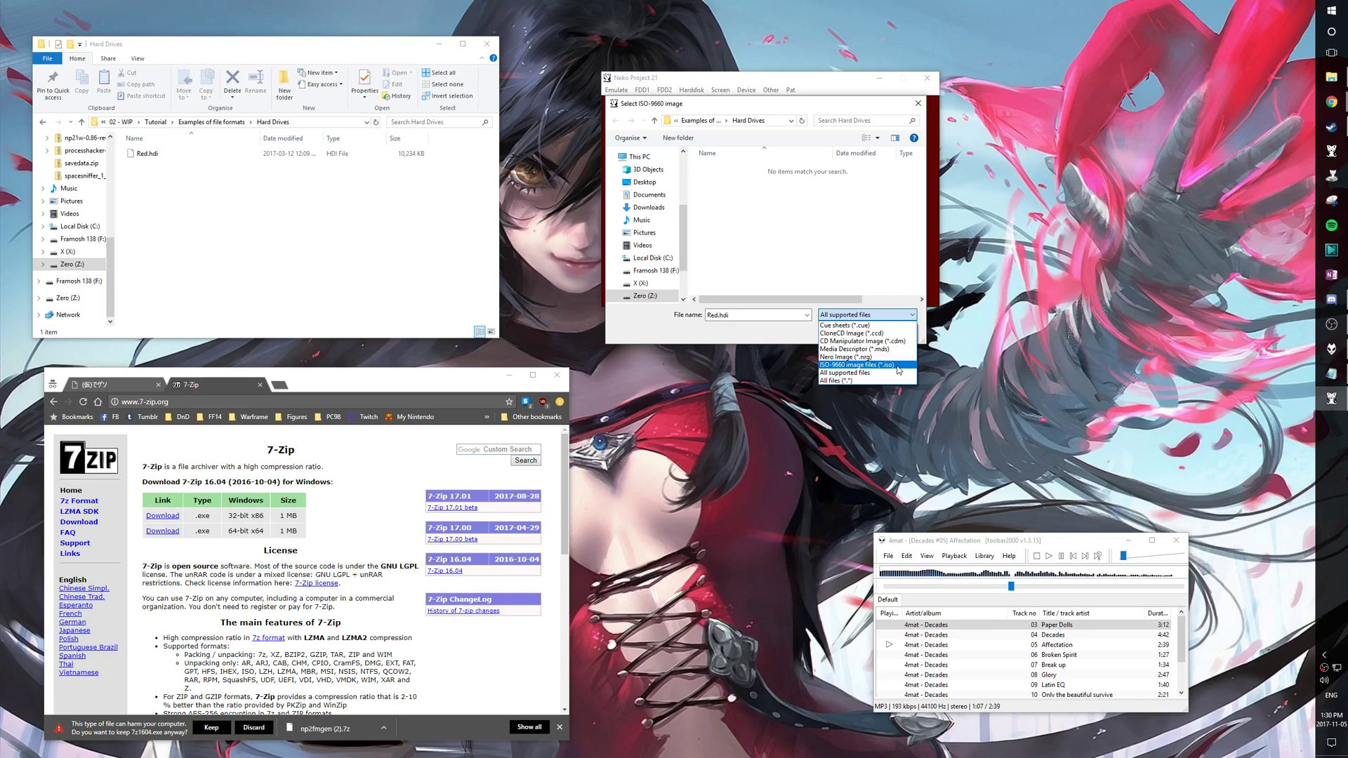
click(790, 336)
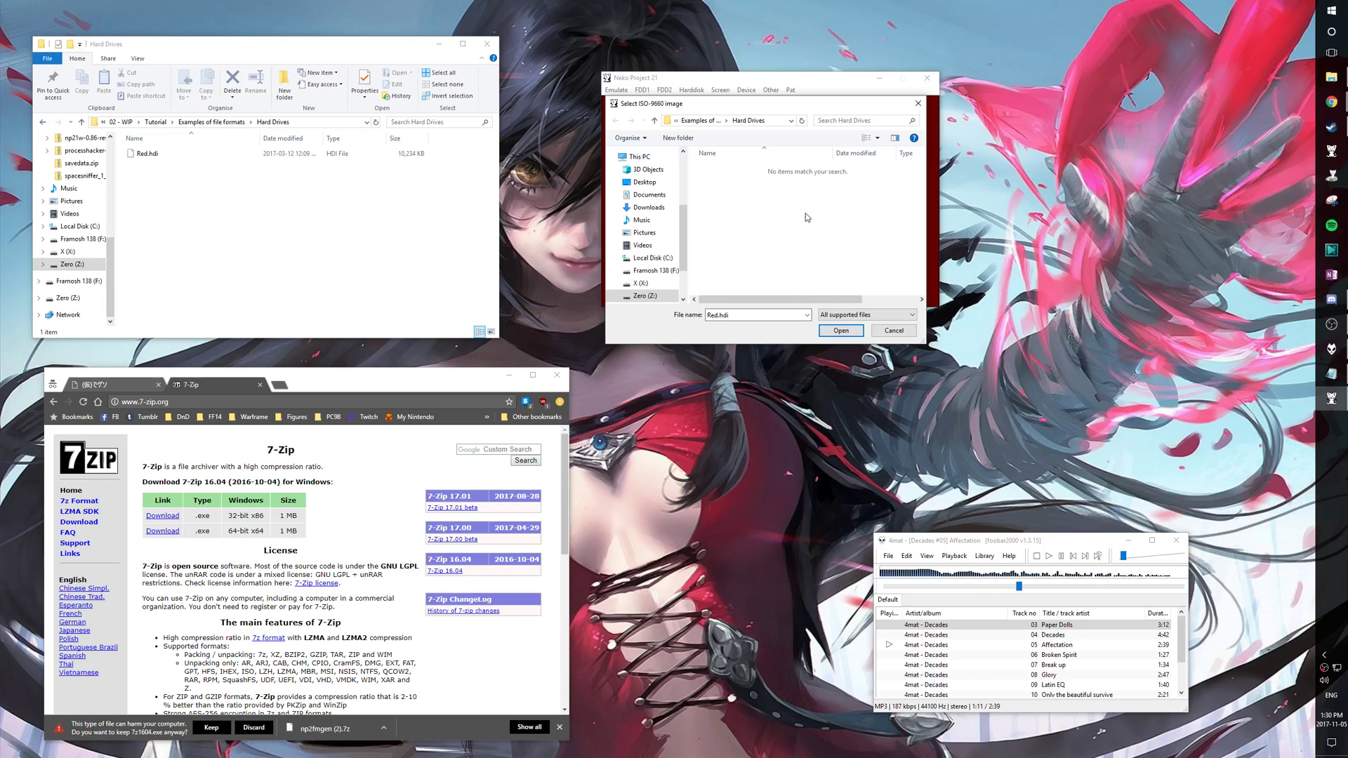
click(893, 331)
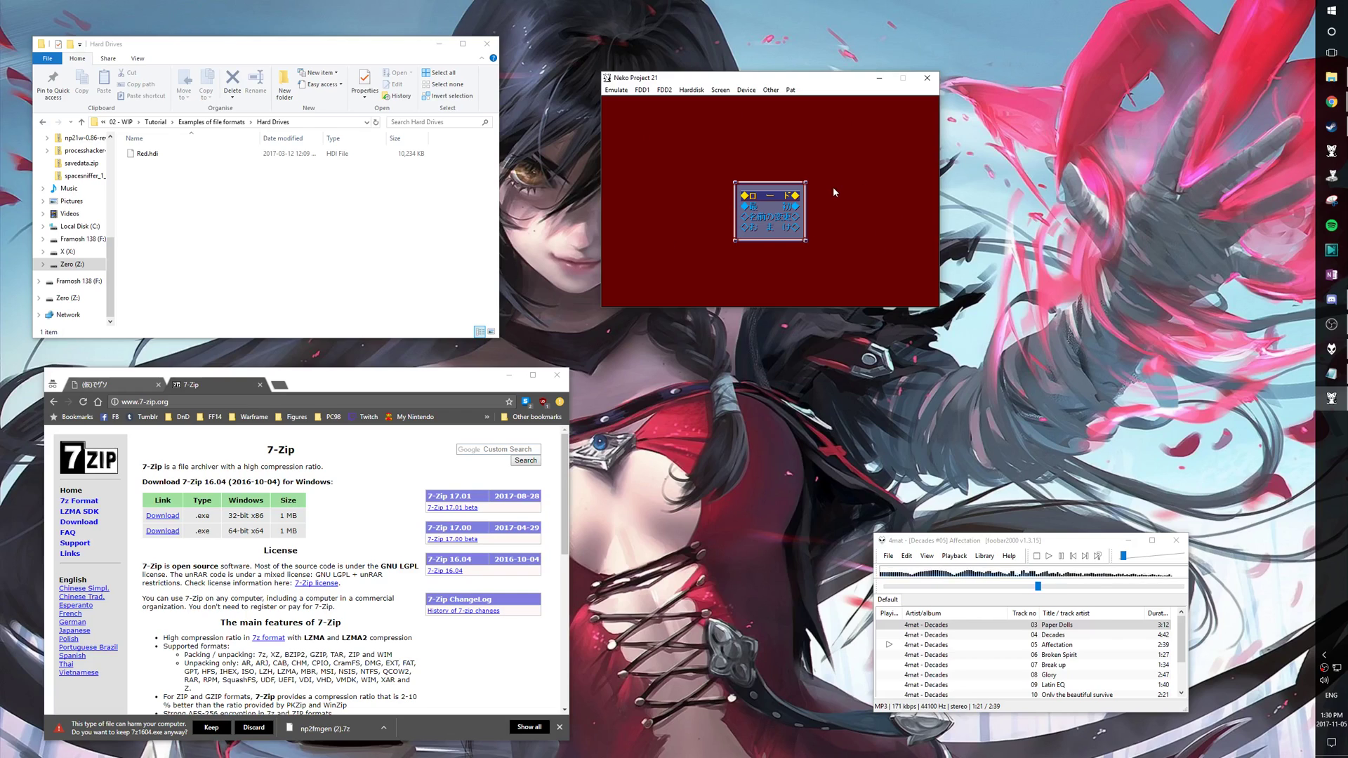
Step: View the save slots under RED's load option, return to the game menu and highlight 名前の変更
key(Return)
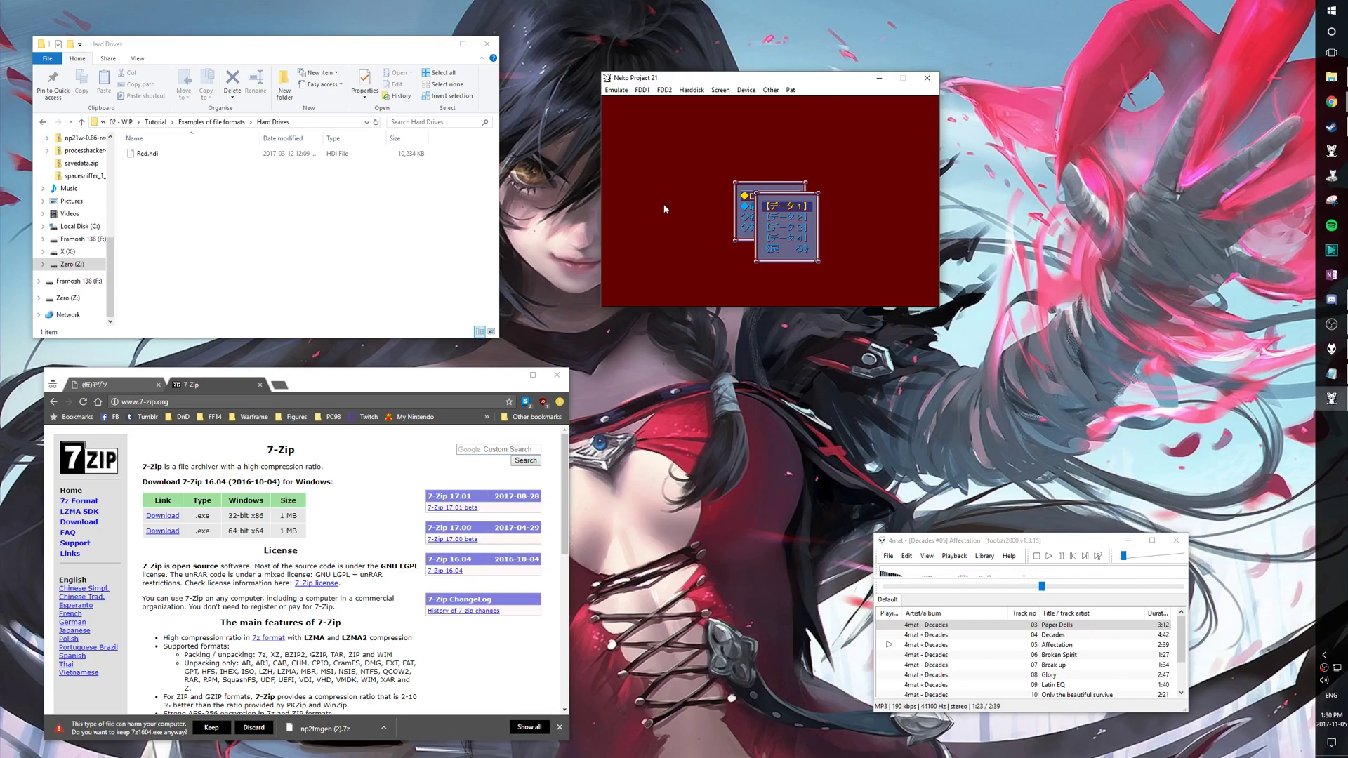
key(Escape)
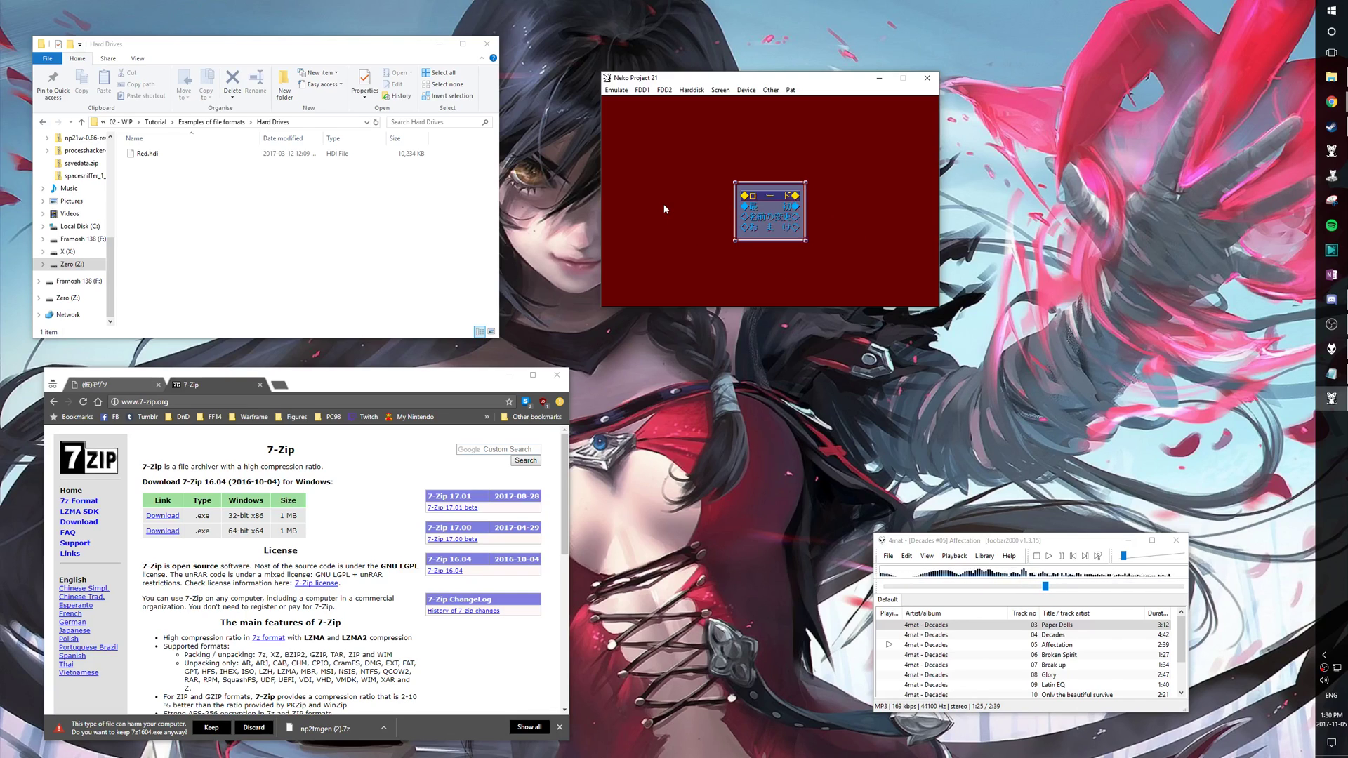
key(Down)
key(Down)
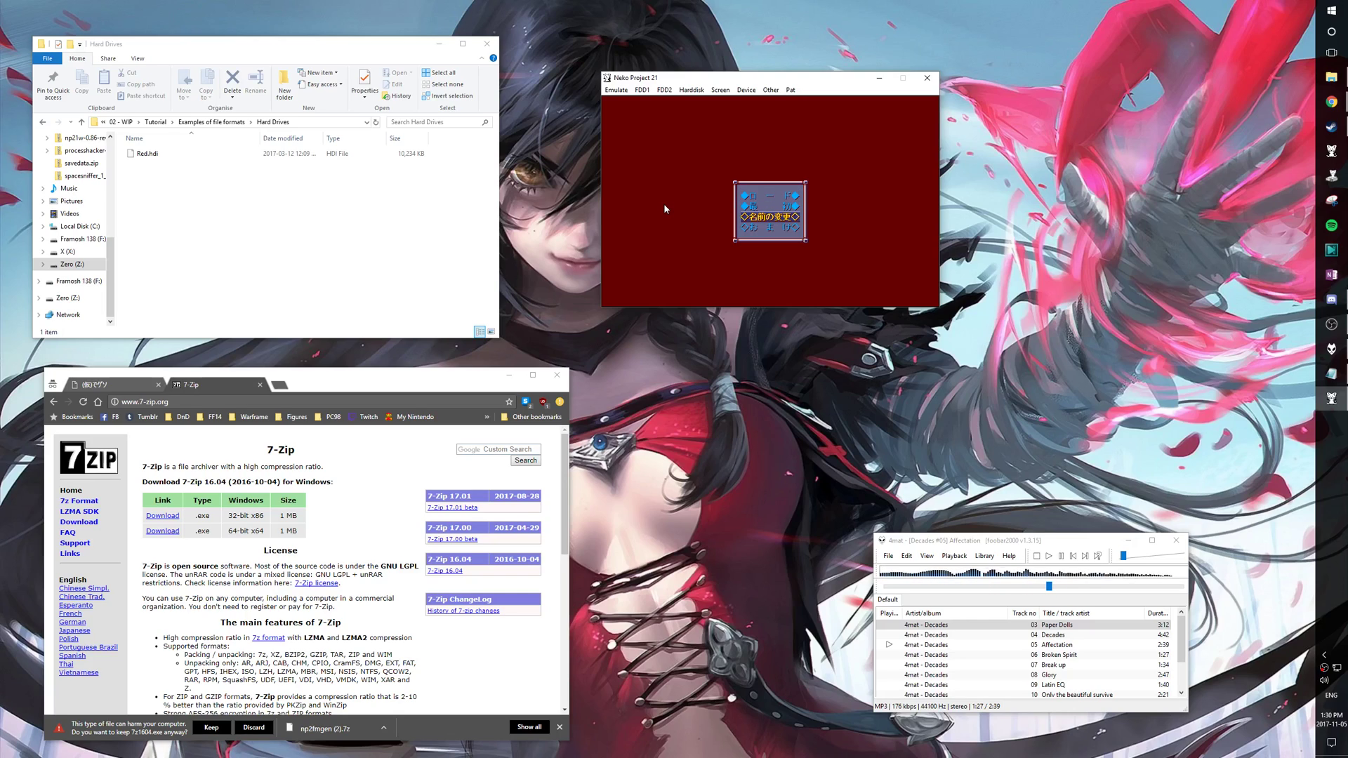